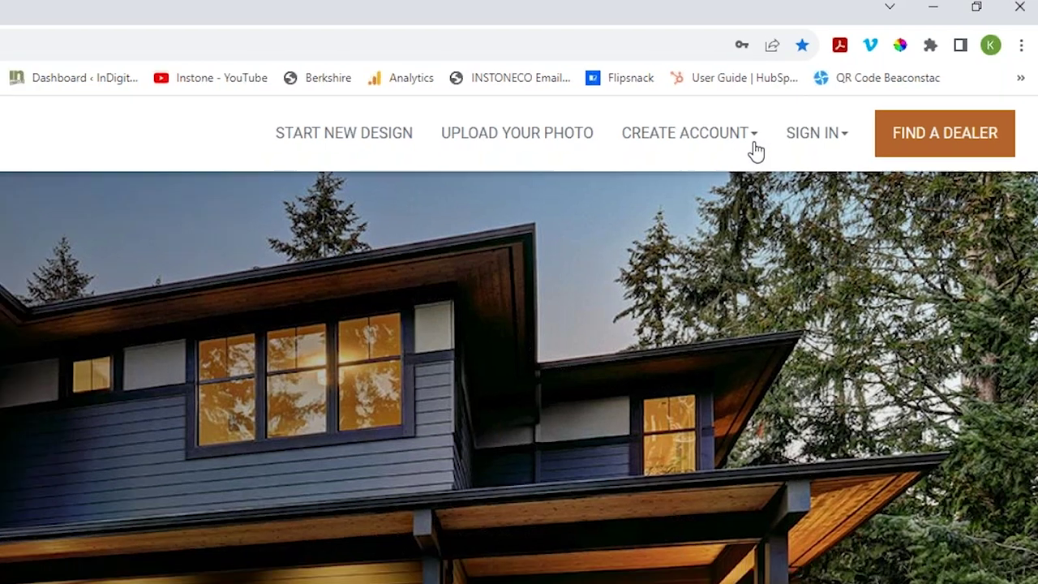
- Open the account creation form to view its fields and close it without filling it in
{"action": "left_click", "coordinate": [742, 152]}
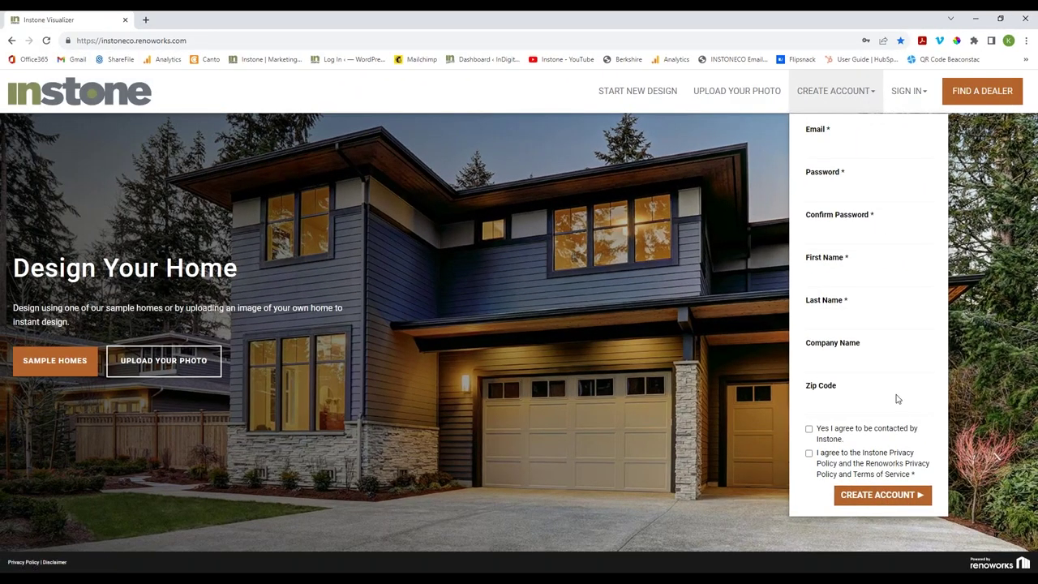
{"action": "left_click", "coordinate": [741, 305]}
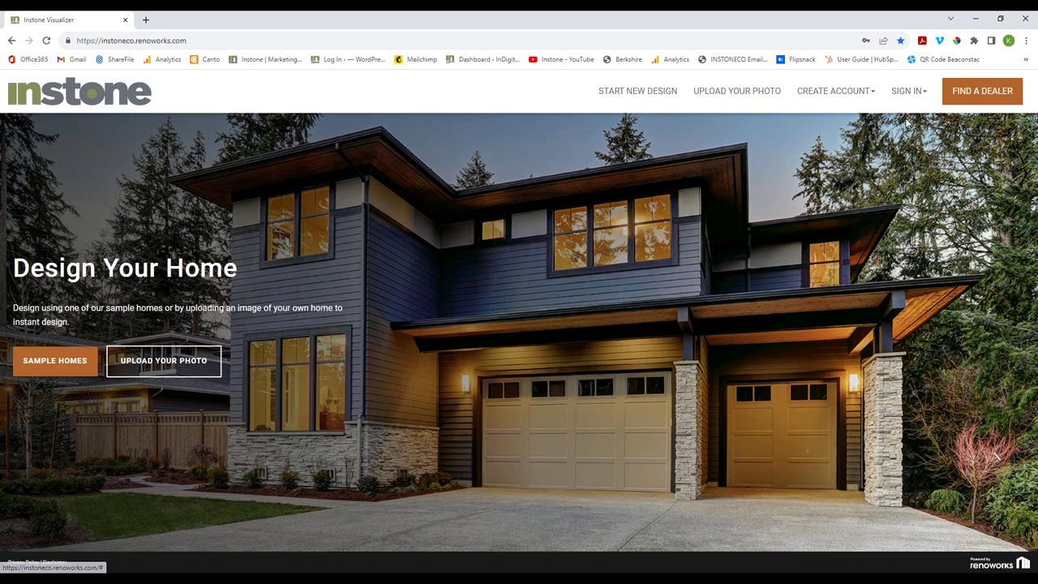
- Sign in to the existing account with the saved e-mail address and account password
{"action": "left_click", "coordinate": [929, 101]}
{"action": "left_click", "coordinate": [922, 143]}
{"action": "left_click", "coordinate": [921, 176]}
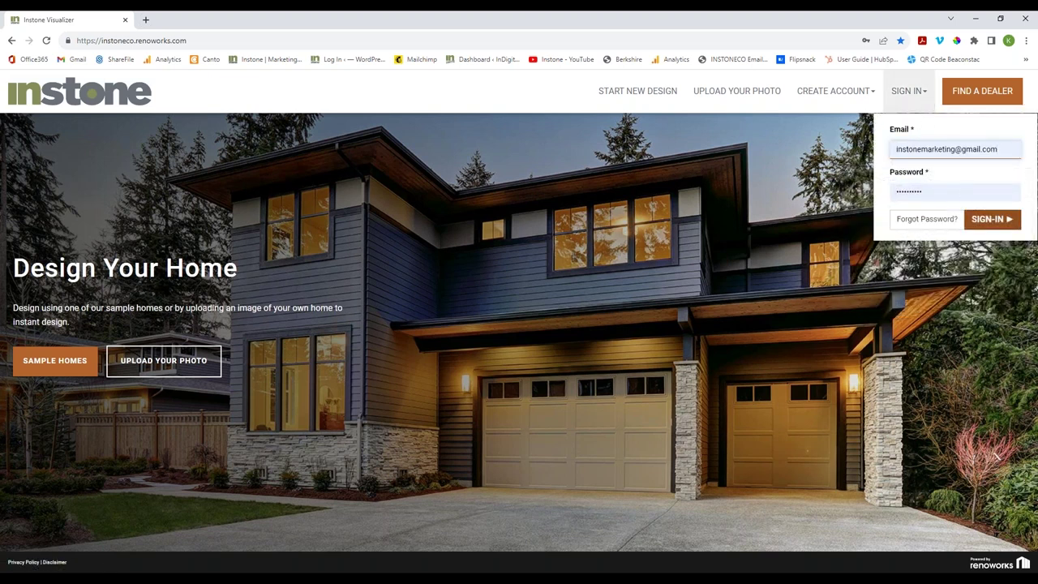
{"action": "left_click", "coordinate": [980, 228]}
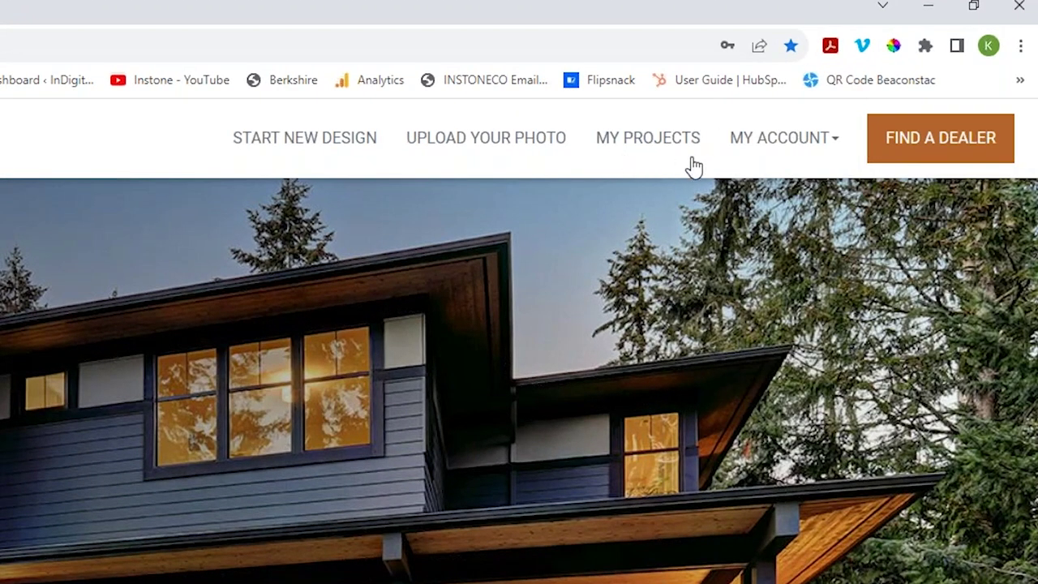
- View the saved projects, open the outdoor kitchen project with the stone counter, and return to the home page
{"action": "left_click", "coordinate": [653, 144]}
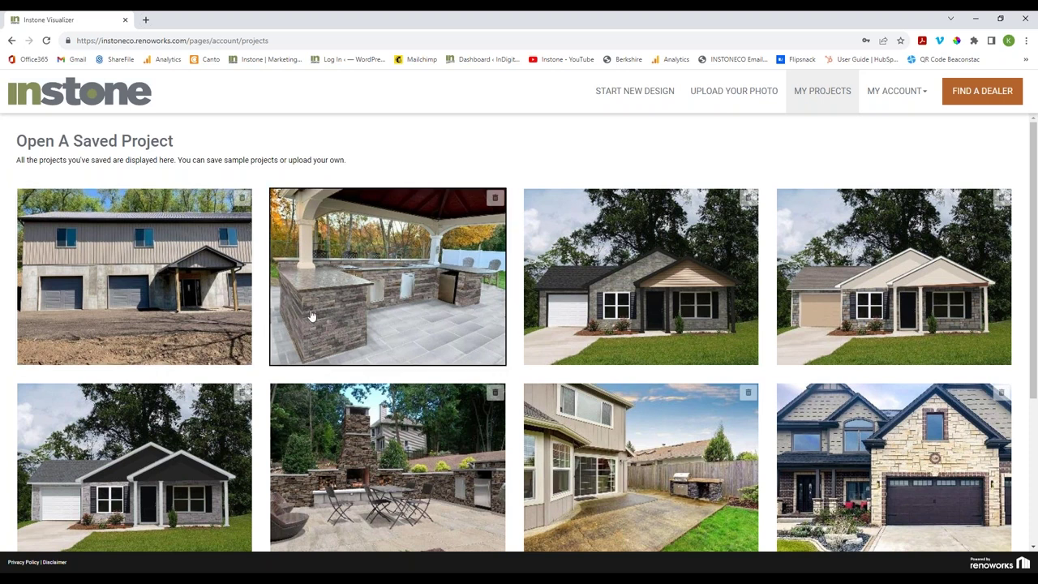
{"action": "left_click", "coordinate": [422, 325]}
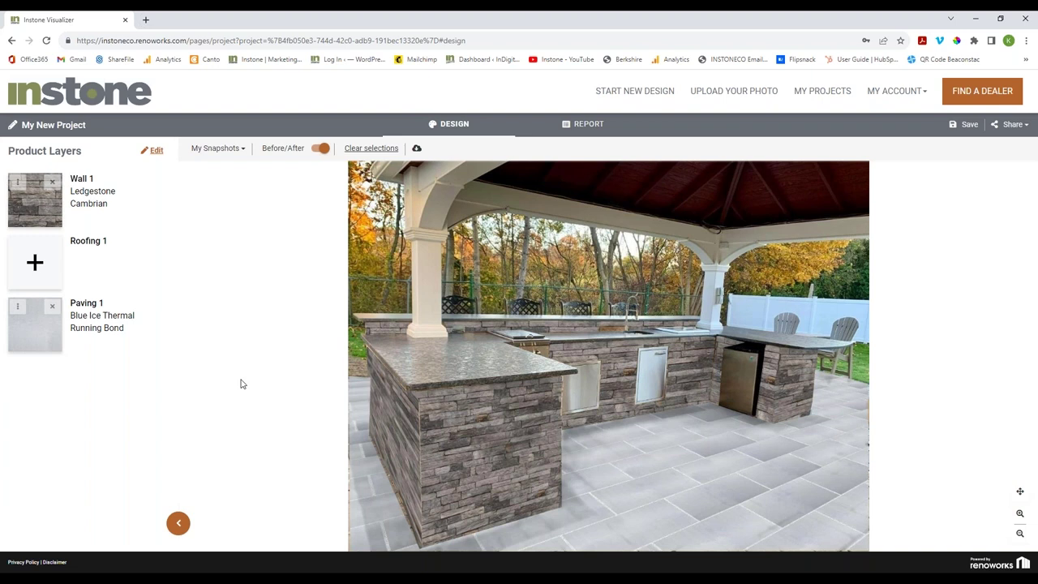
{"action": "left_click", "coordinate": [39, 95]}
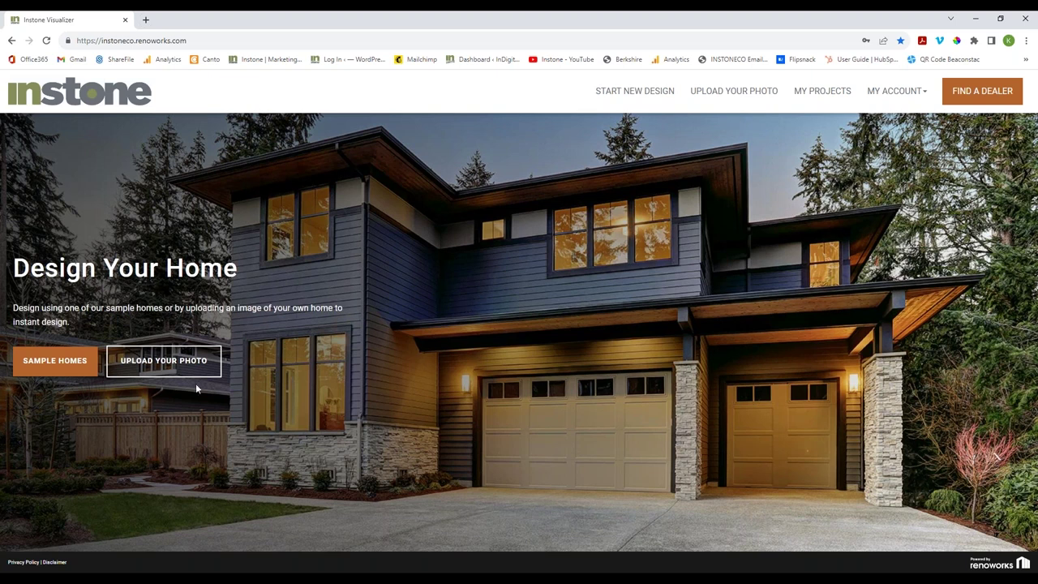
- Upload the photo JWGarage1 from the Pics folder as an Exterior Project
{"action": "left_click", "coordinate": [185, 360]}
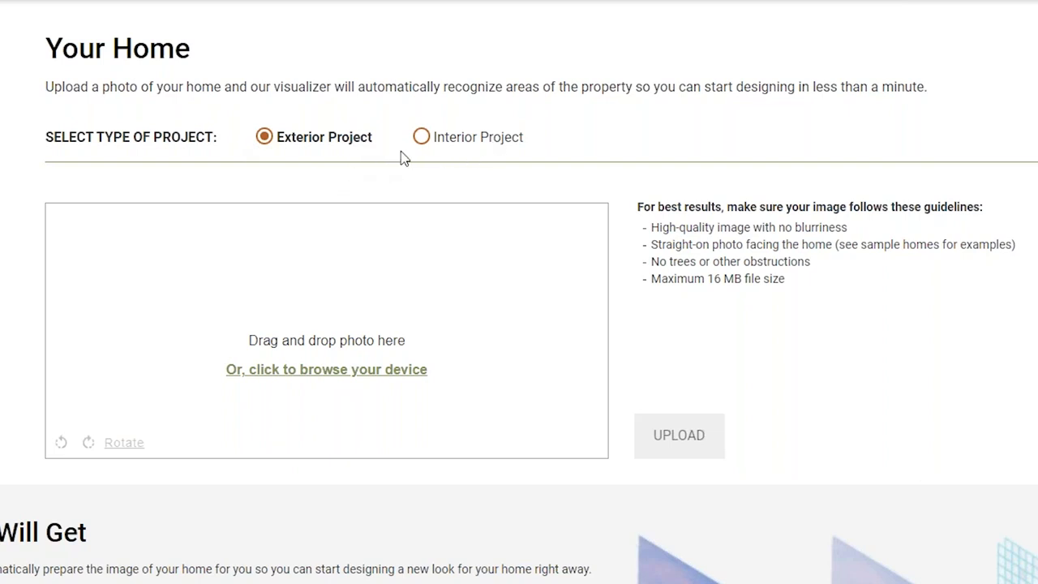
{"action": "left_click", "coordinate": [420, 140]}
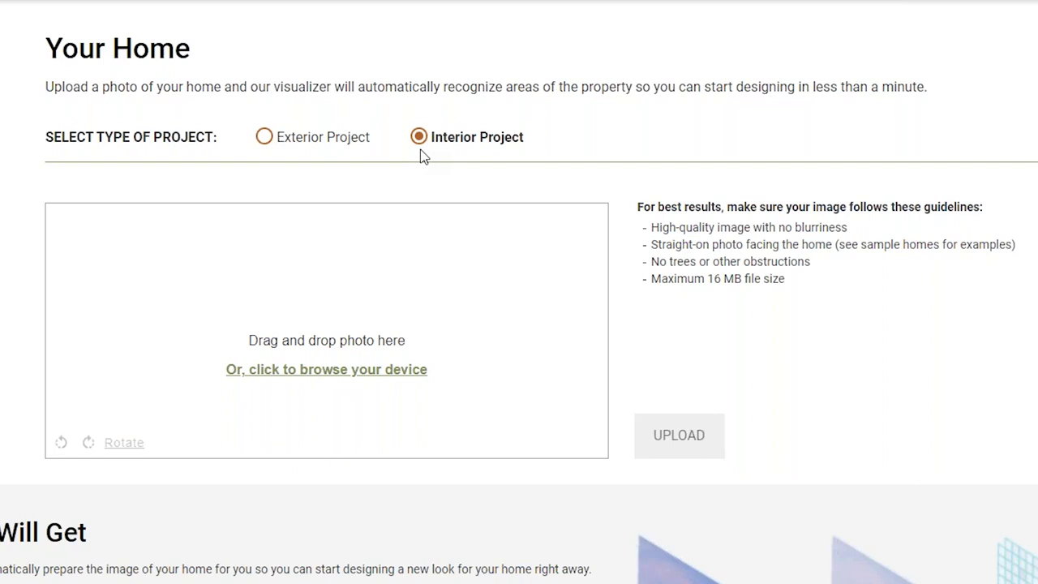
{"action": "left_click", "coordinate": [265, 139]}
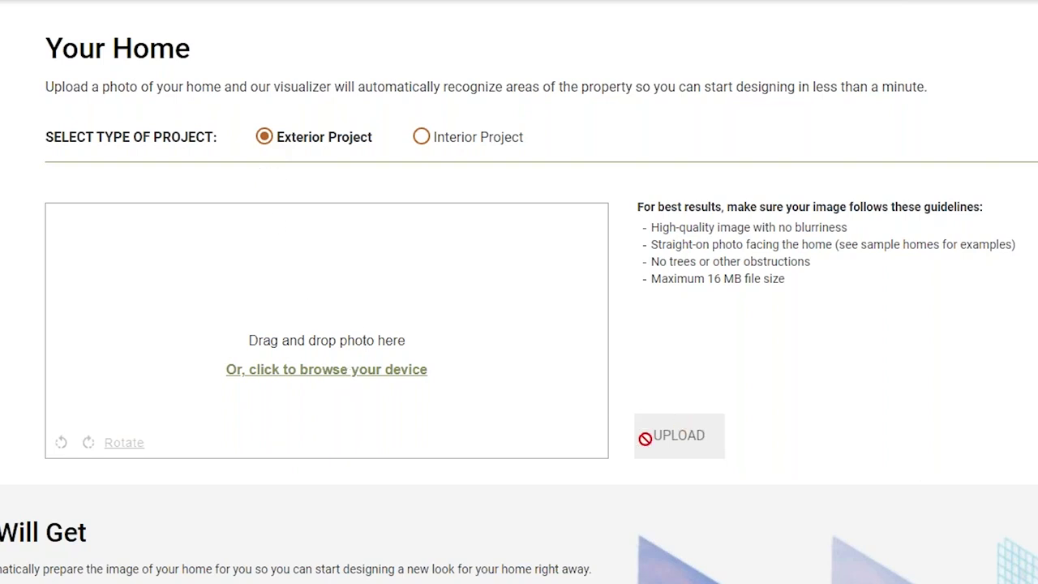
{"action": "left_click", "coordinate": [326, 369]}
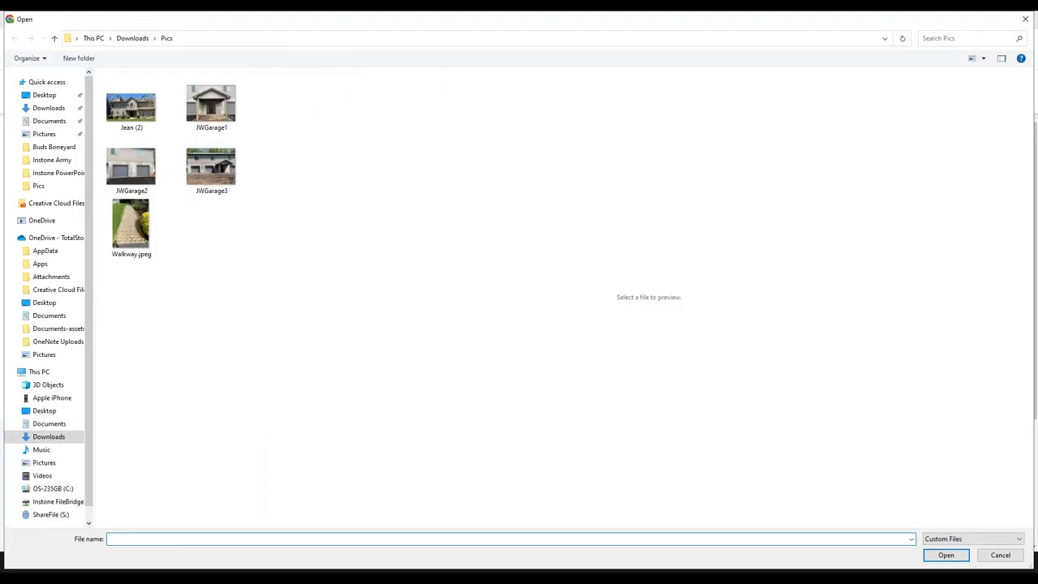
{"action": "left_click", "coordinate": [227, 108]}
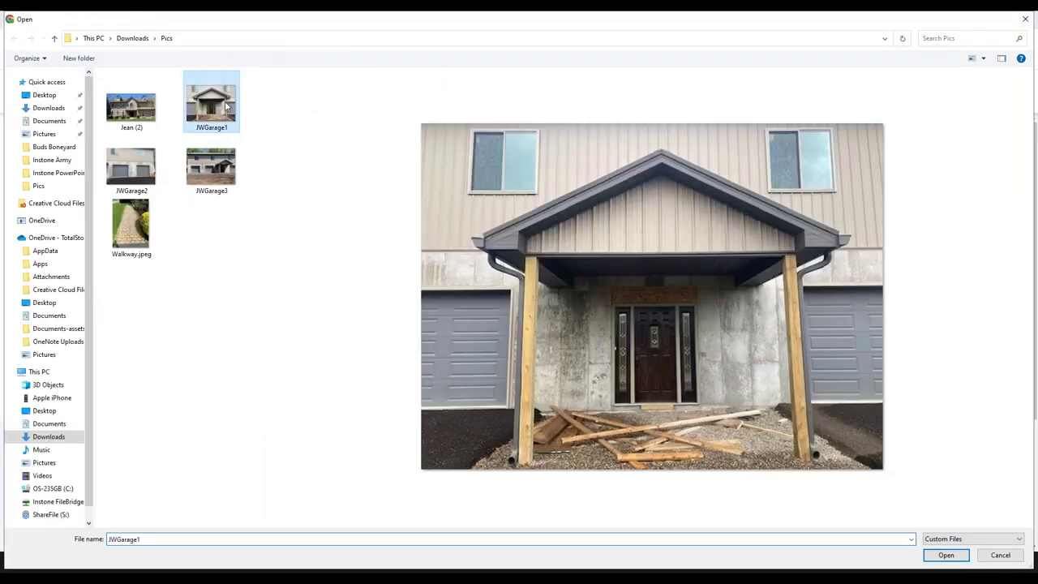
{"action": "left_click", "coordinate": [949, 556]}
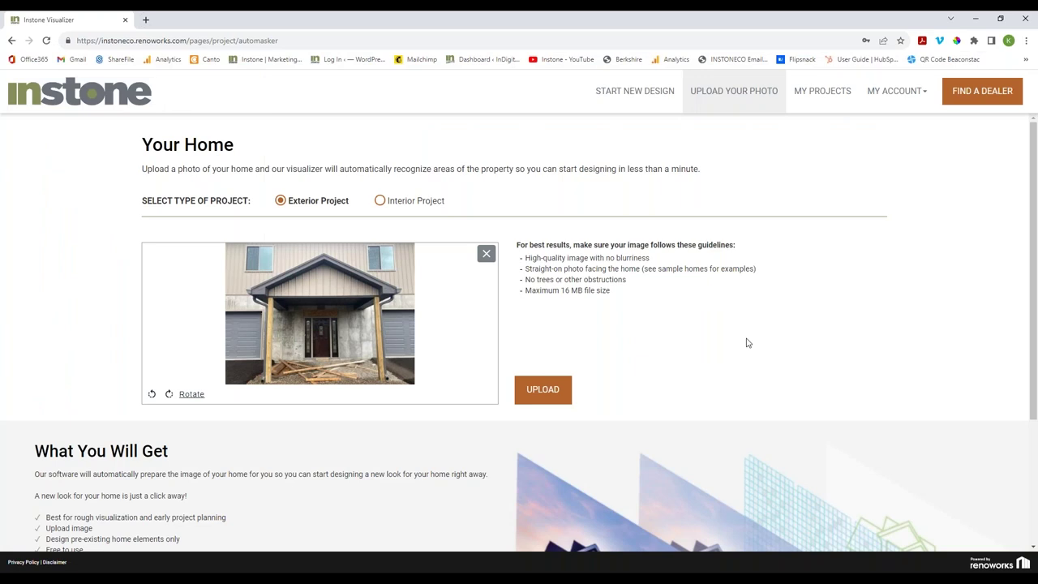
{"action": "left_click", "coordinate": [535, 393]}
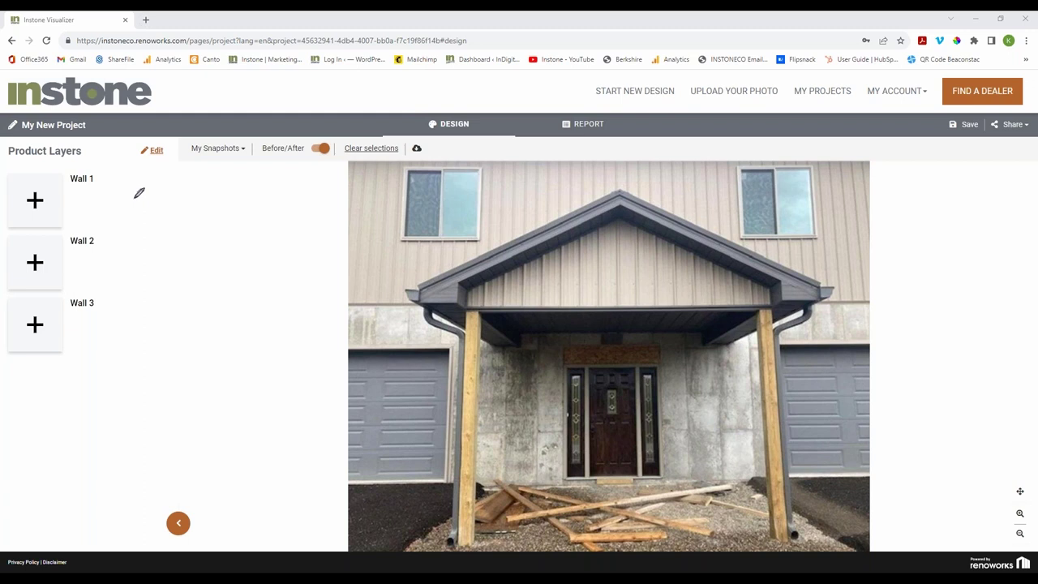
{"action": "left_click_drag", "start_coordinate": [148, 174], "coordinate": [167, 141]}
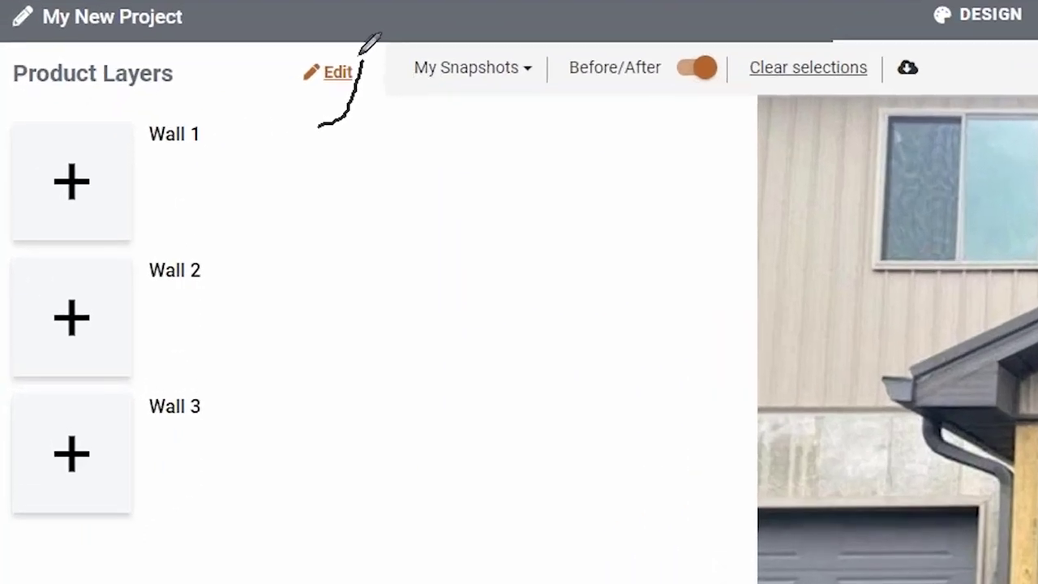
{"action": "mouse_move", "coordinate": [361, 54]}
{"action": "left_mouse_down"}
{"action": "mouse_move", "coordinate": [295, 47]}
{"action": "mouse_move", "coordinate": [285, 62]}
{"action": "mouse_move", "coordinate": [294, 88]}
{"action": "mouse_move", "coordinate": [336, 113]}
{"action": "left_mouse_up"}
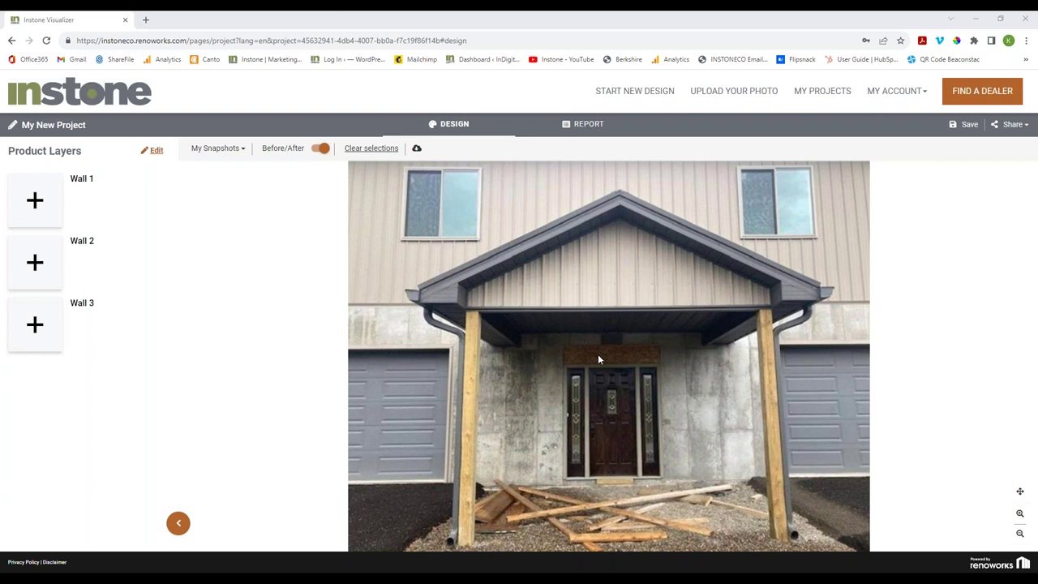
- Open the product layers for editing and select the concrete wall surface around the front door
{"action": "left_click", "coordinate": [155, 151]}
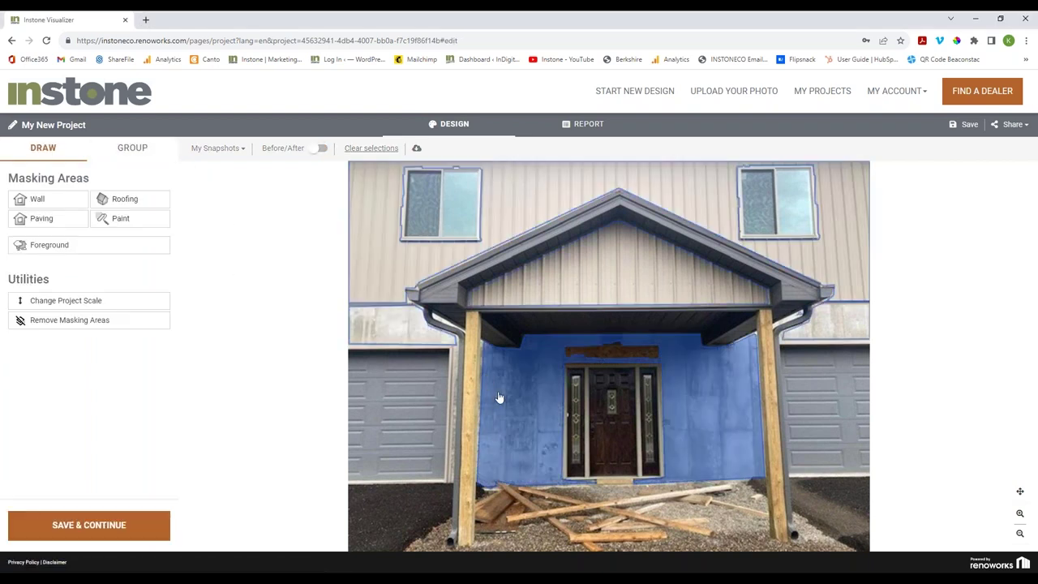
{"action": "left_click", "coordinate": [534, 412]}
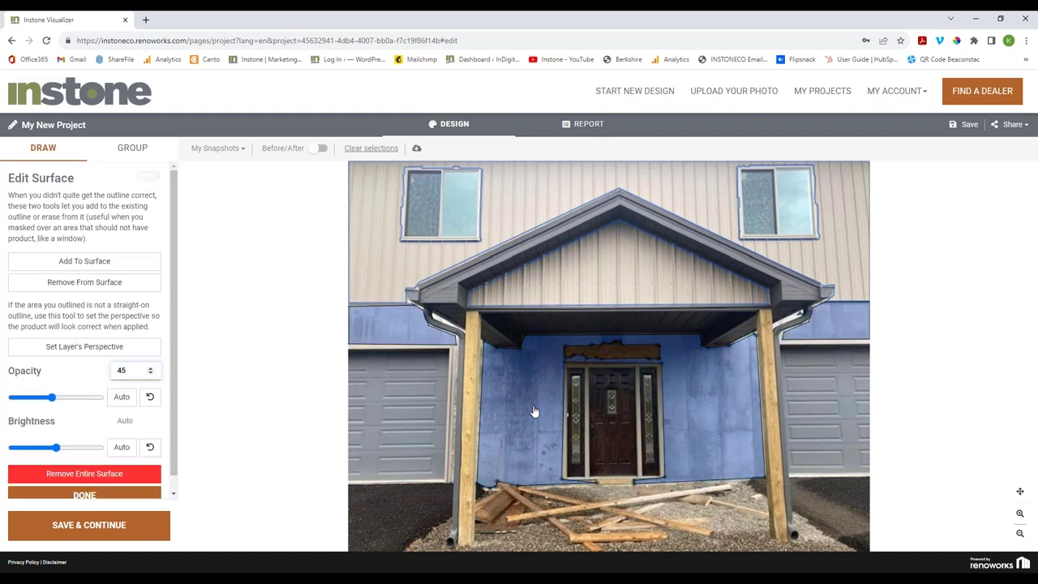
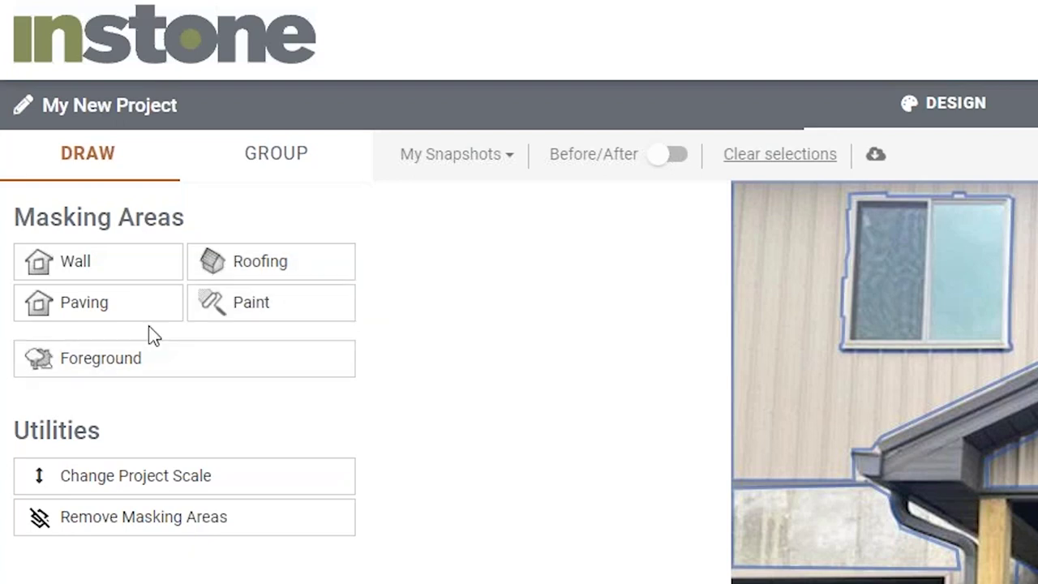
- Outline the gravel ground in front of the entrance as a Paving masking area with the Contour tool
{"action": "left_click", "coordinate": [121, 319]}
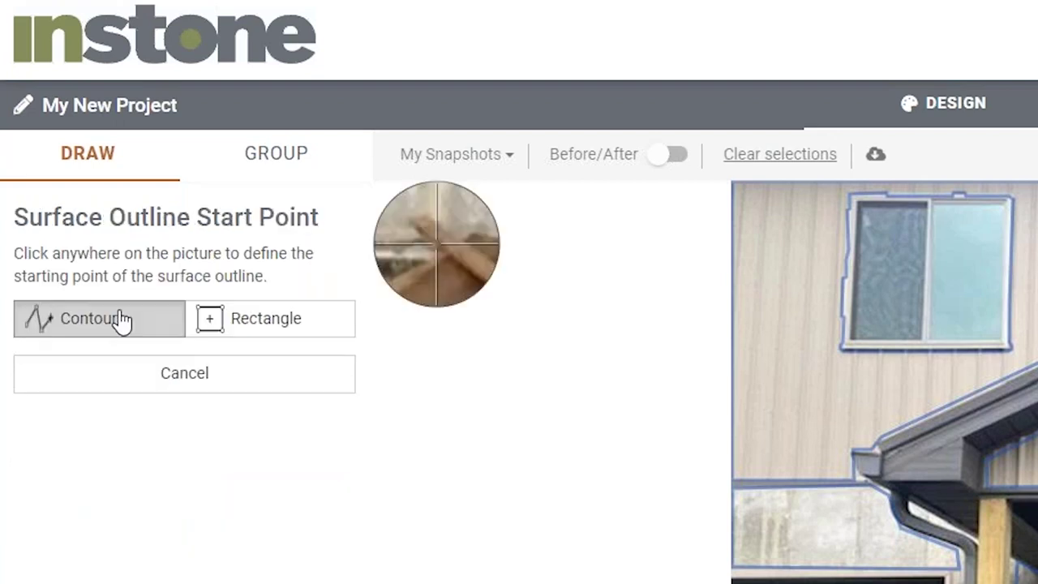
{"action": "left_click", "coordinate": [122, 319]}
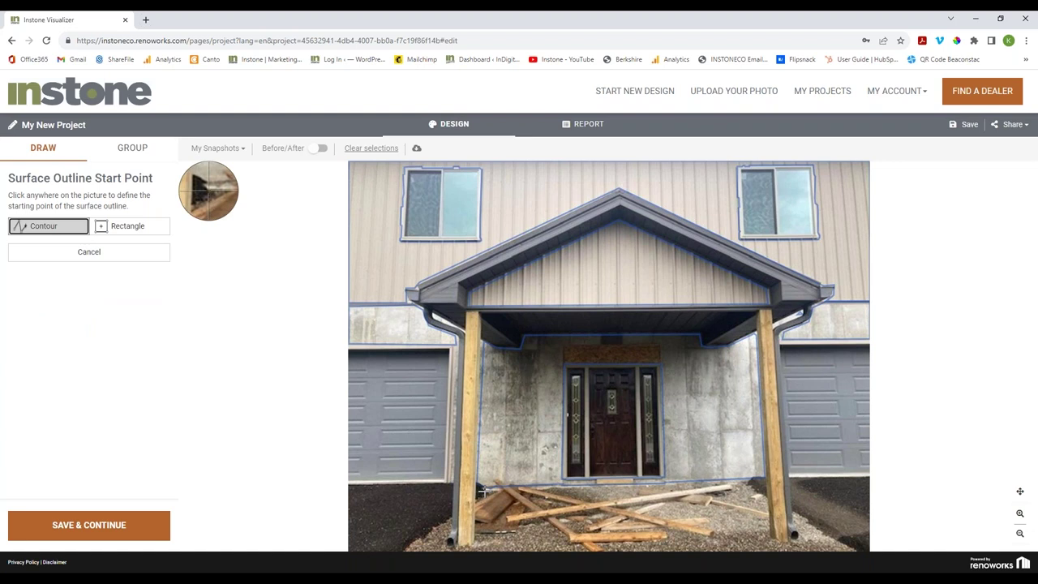
{"action": "left_click", "coordinate": [481, 490]}
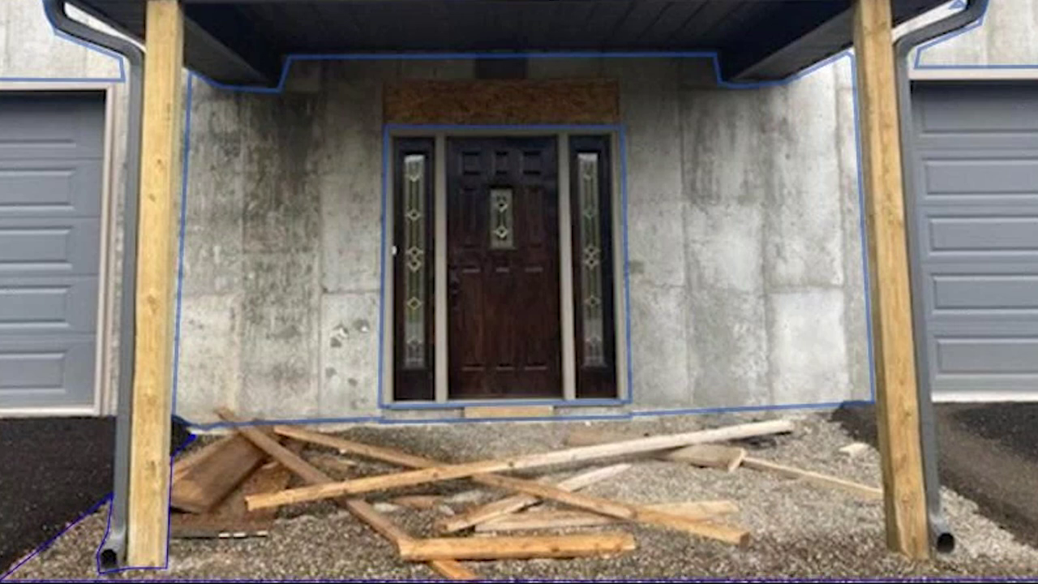
{"action": "left_click", "coordinate": [942, 478]}
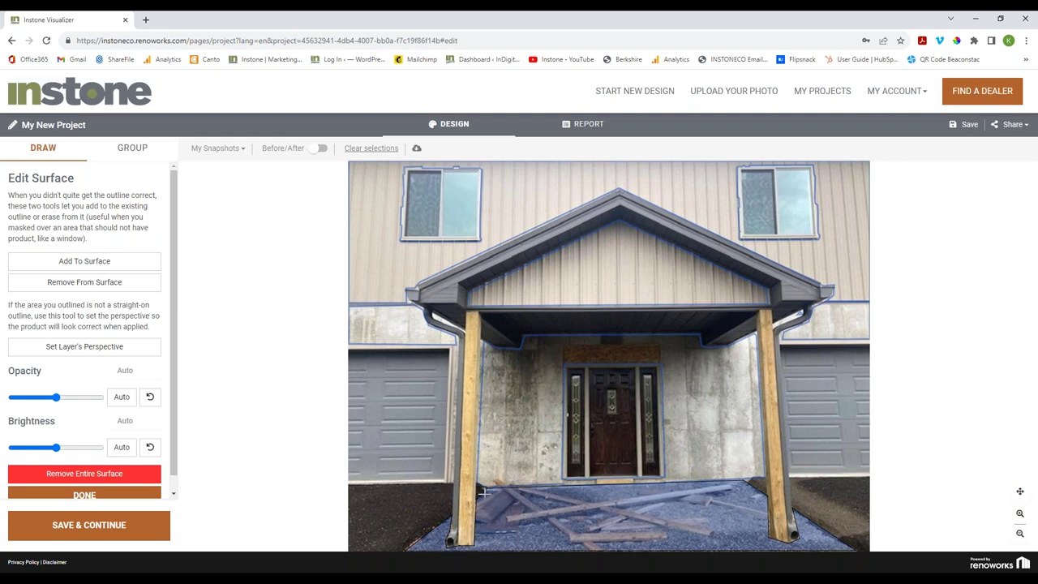
{"action": "scroll", "coordinate": [74, 392], "scroll_direction": "down", "scroll_amount": 1}
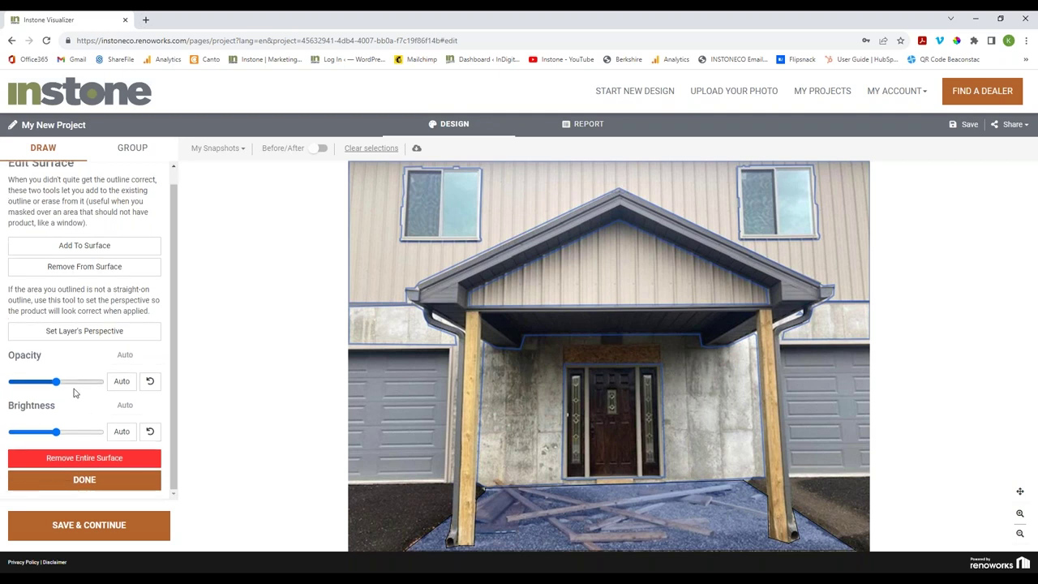
{"action": "left_click", "coordinate": [85, 480]}
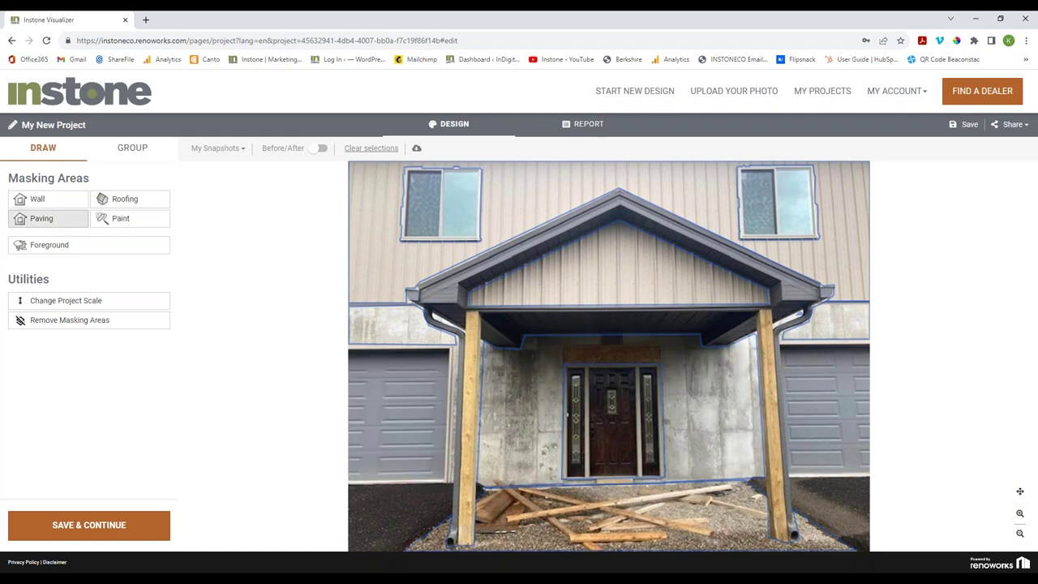
- Outline the left wooden porch post as a new Wall masking area
{"action": "left_click", "coordinate": [52, 204]}
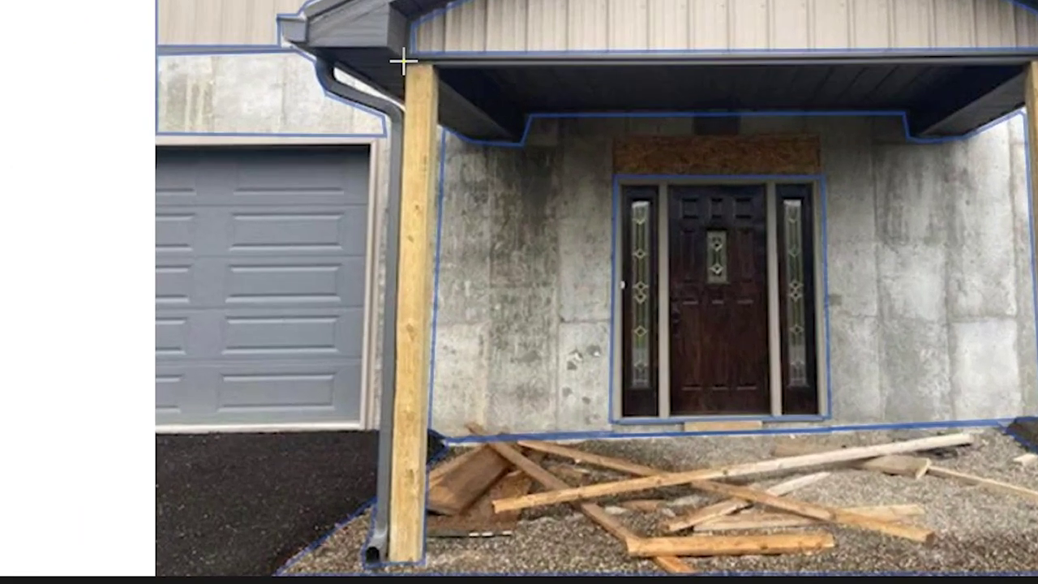
{"action": "left_click", "coordinate": [403, 61]}
{"action": "left_click", "coordinate": [434, 60]}
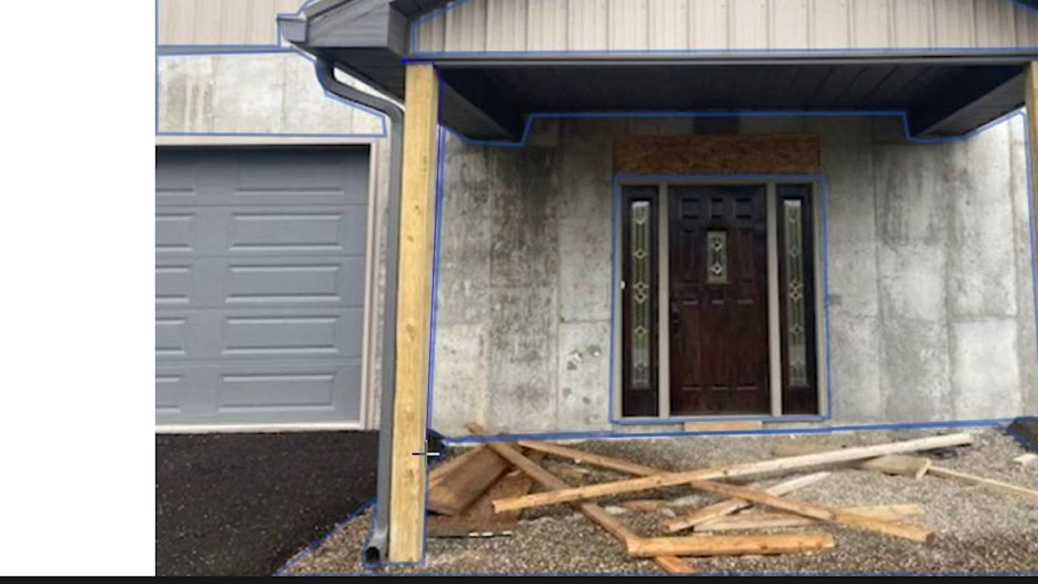
{"action": "left_click", "coordinate": [424, 558]}
{"action": "left_click", "coordinate": [387, 561]}
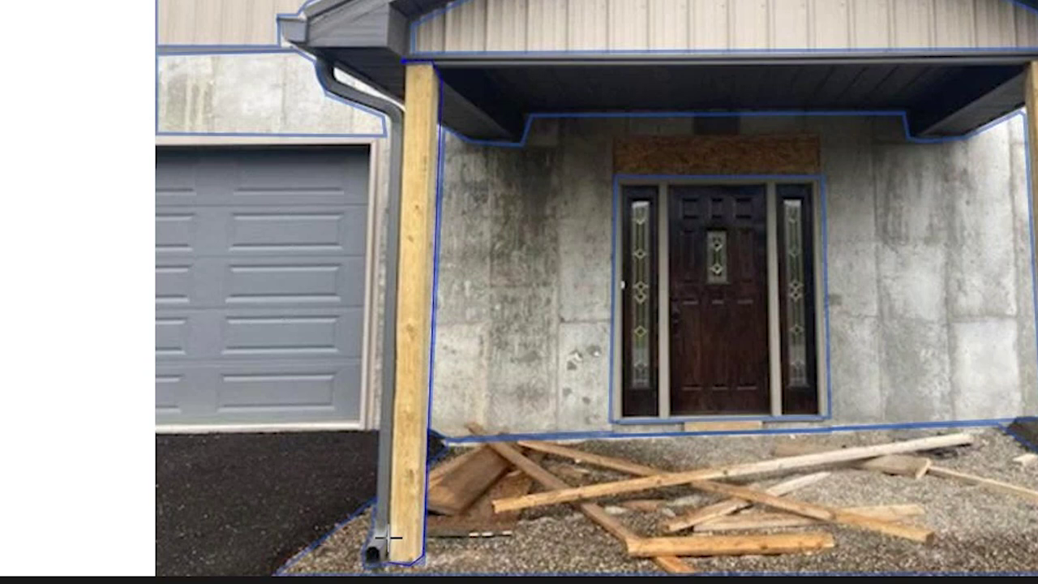
{"action": "left_click", "coordinate": [404, 70]}
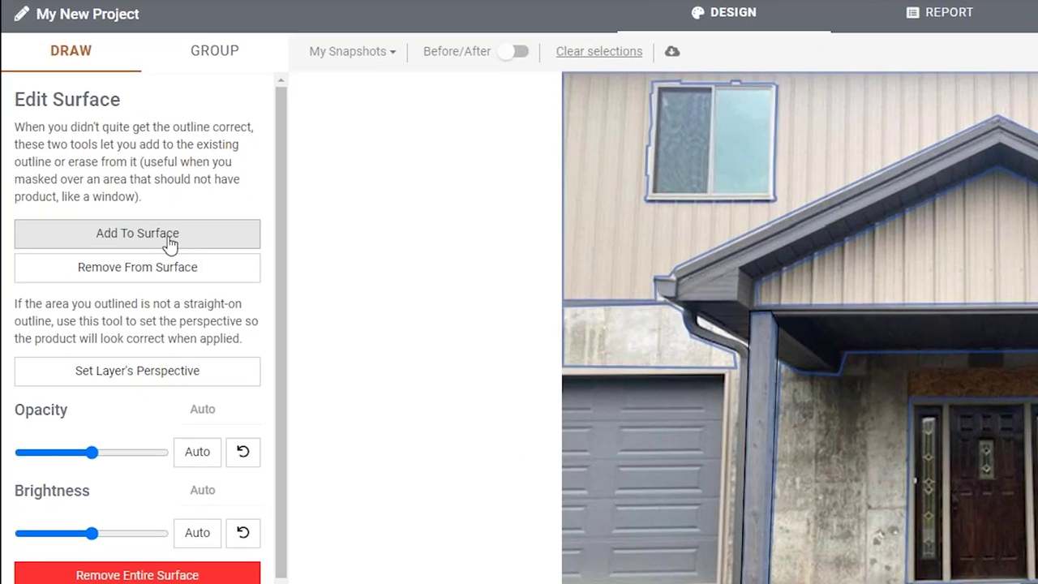
- Add the right wooden porch post to the same wall surface and save the masking areas
{"action": "left_click", "coordinate": [102, 261]}
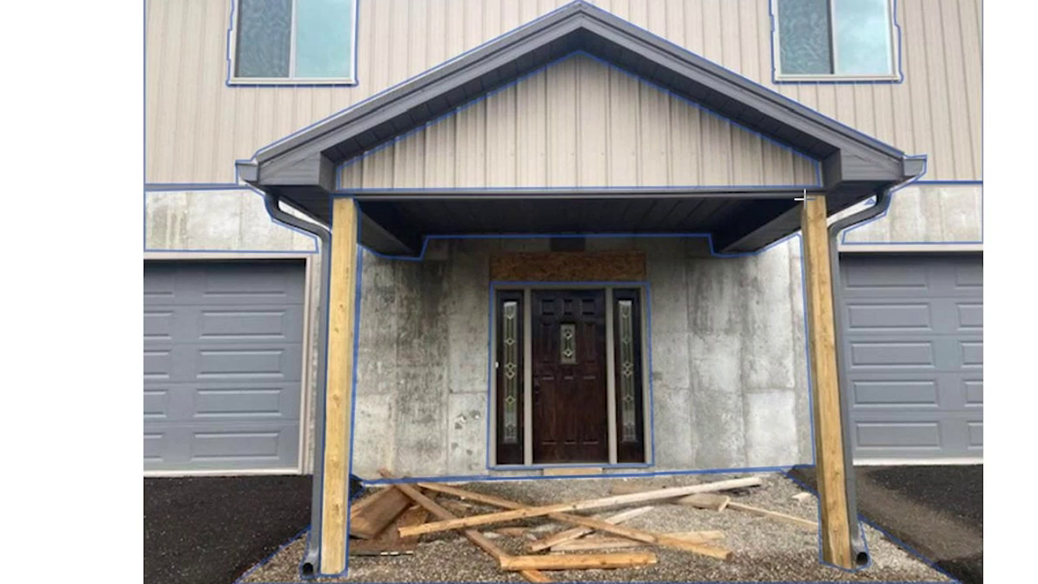
{"action": "left_click", "coordinate": [828, 191]}
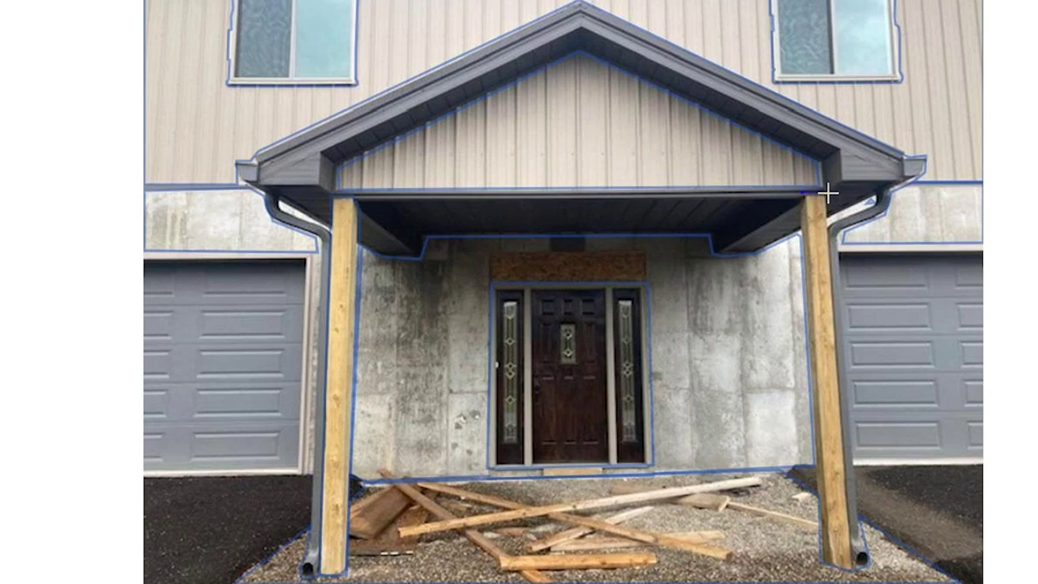
{"action": "left_click", "coordinate": [851, 566]}
{"action": "left_click", "coordinate": [820, 565]}
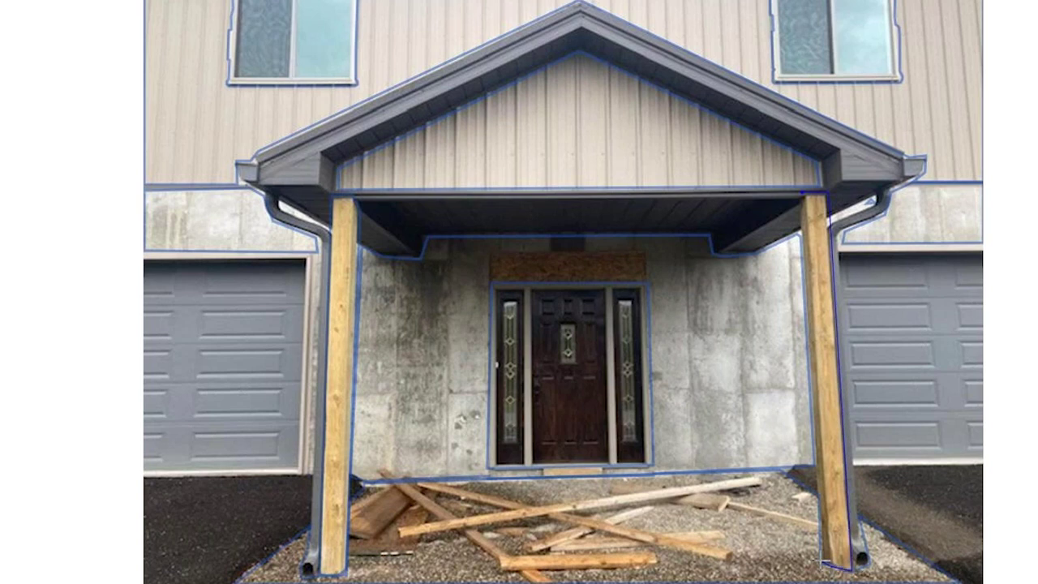
{"action": "left_click", "coordinate": [800, 196]}
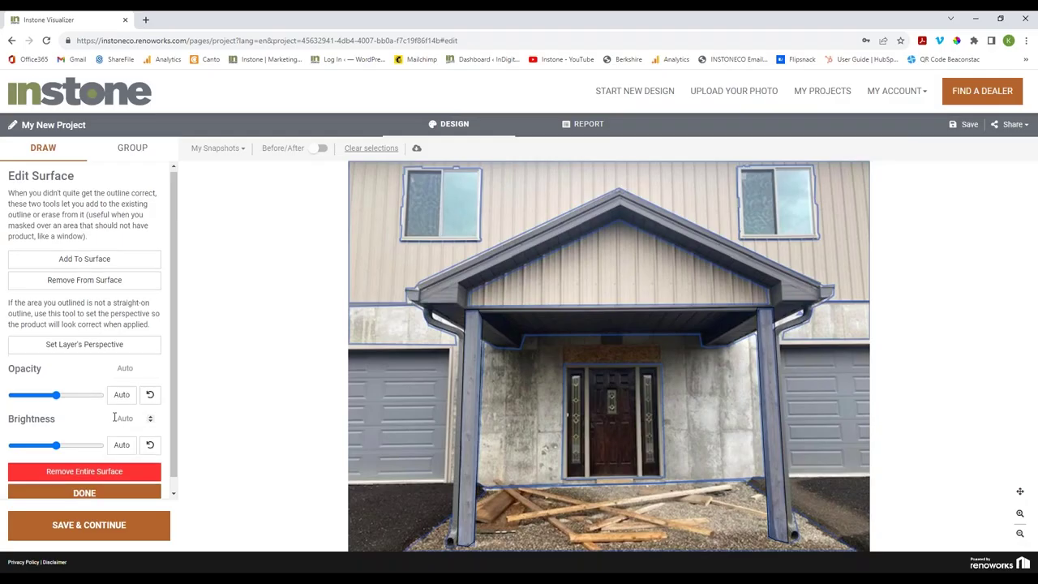
{"action": "scroll", "coordinate": [106, 479], "scroll_direction": "down", "scroll_amount": 1}
{"action": "left_click", "coordinate": [89, 479]}
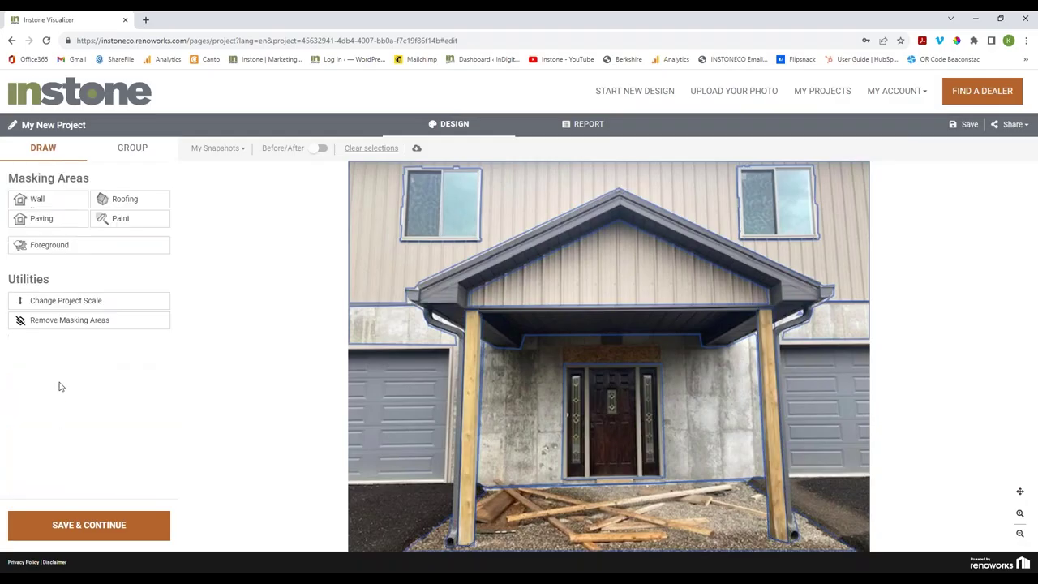
{"action": "left_click", "coordinate": [93, 526]}
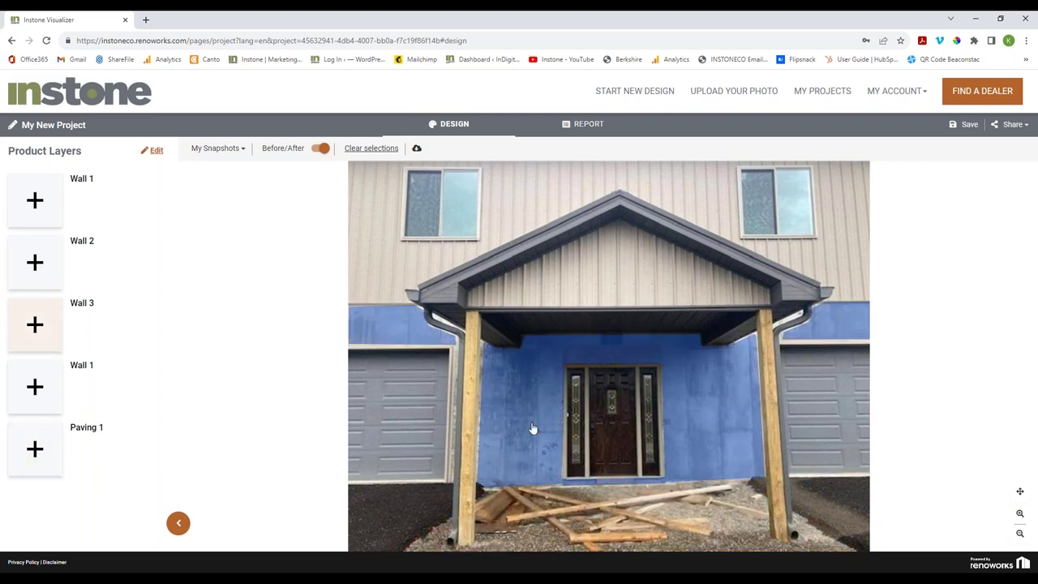
- Apply Pangaea Natural Stone 3 Course Ashlar masonry in Oxford to the concrete wall surface around the front door
{"action": "left_click", "coordinate": [532, 428]}
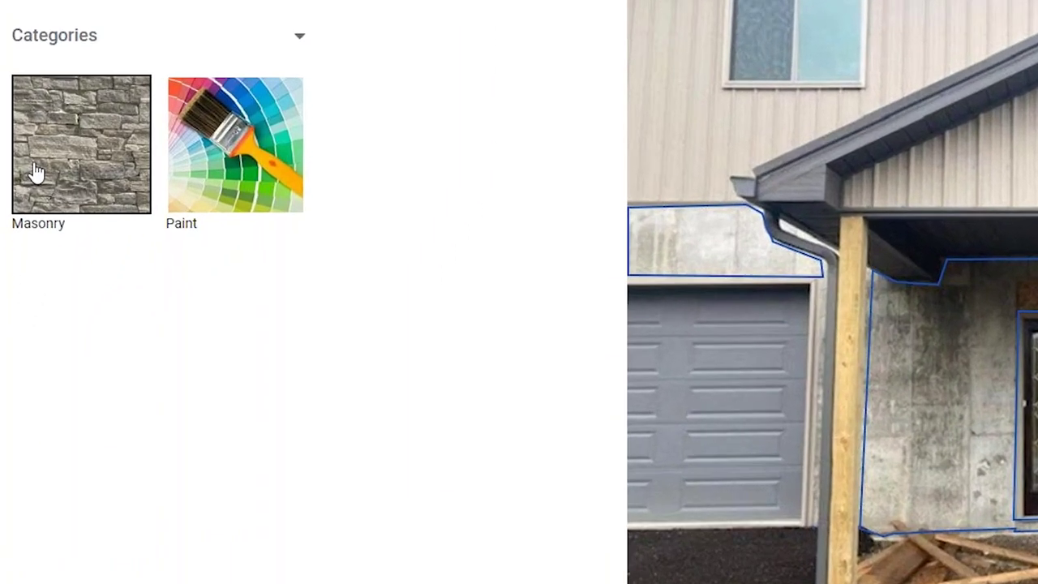
{"action": "left_click", "coordinate": [109, 159]}
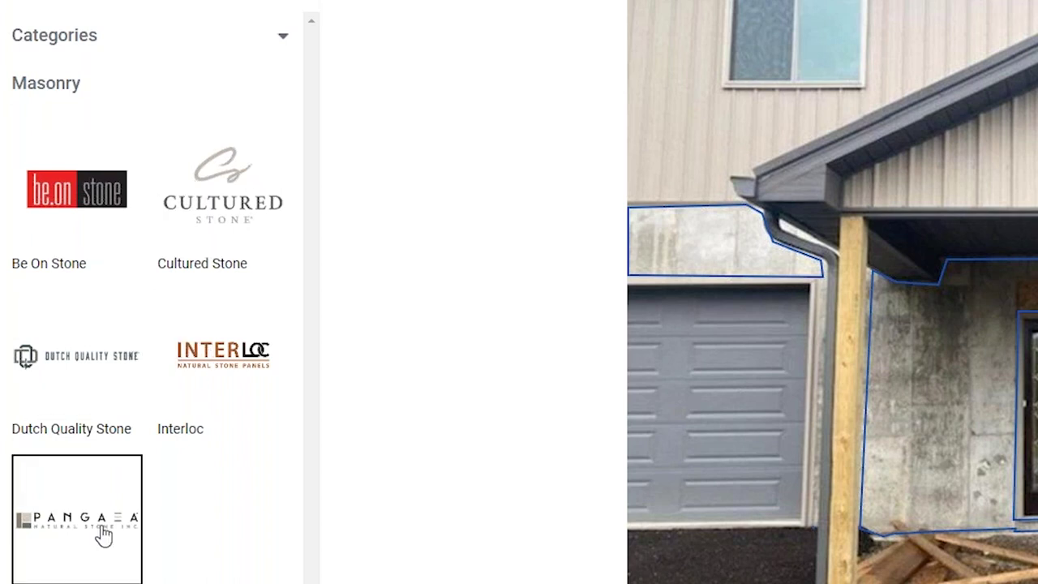
{"action": "scroll", "coordinate": [103, 533], "scroll_direction": "down", "scroll_amount": 1}
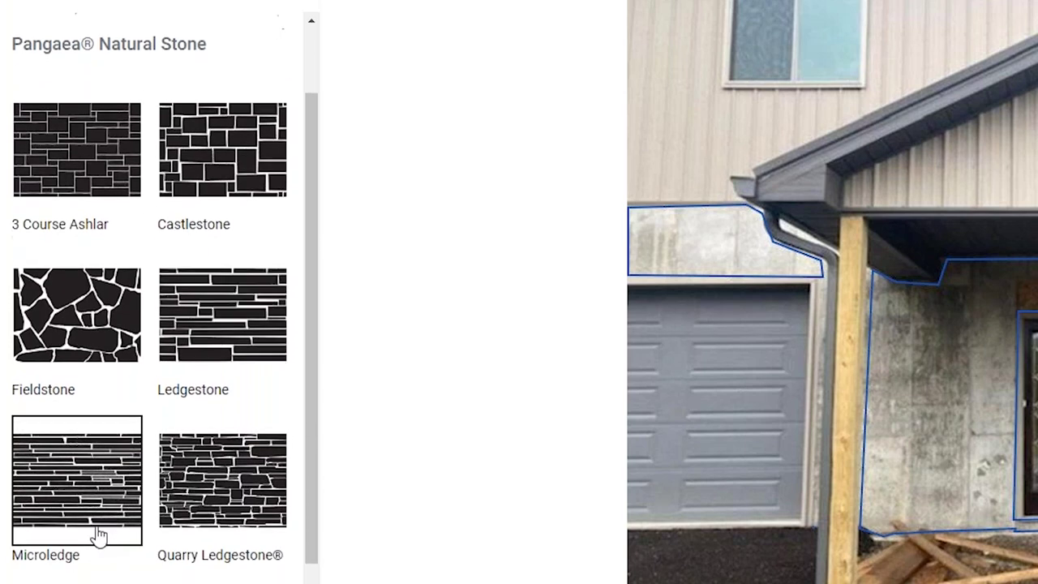
{"action": "left_click", "coordinate": [100, 166]}
{"action": "scroll", "coordinate": [149, 324], "scroll_direction": "down", "scroll_amount": 3}
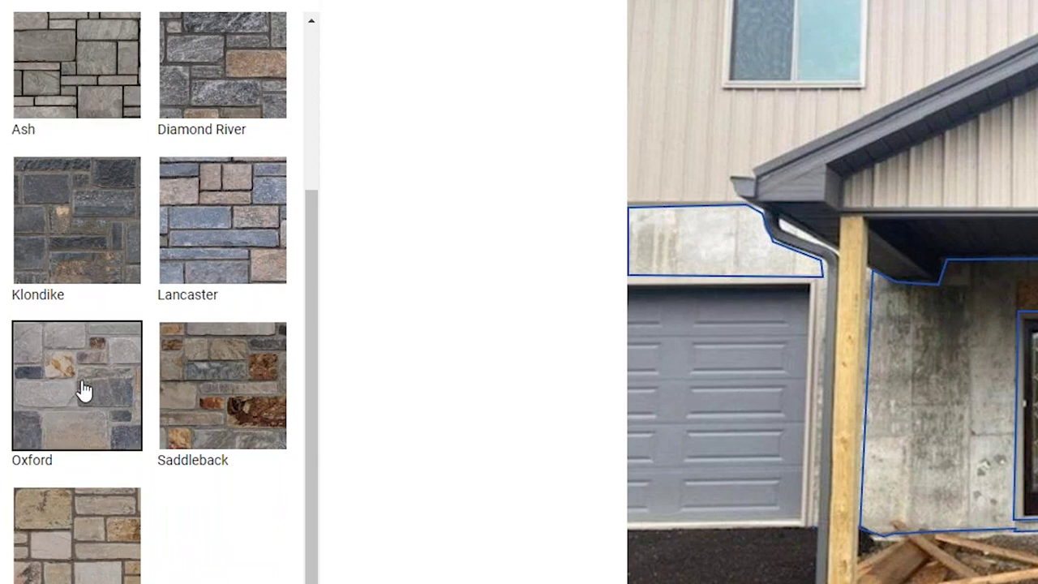
{"action": "left_click", "coordinate": [85, 389]}
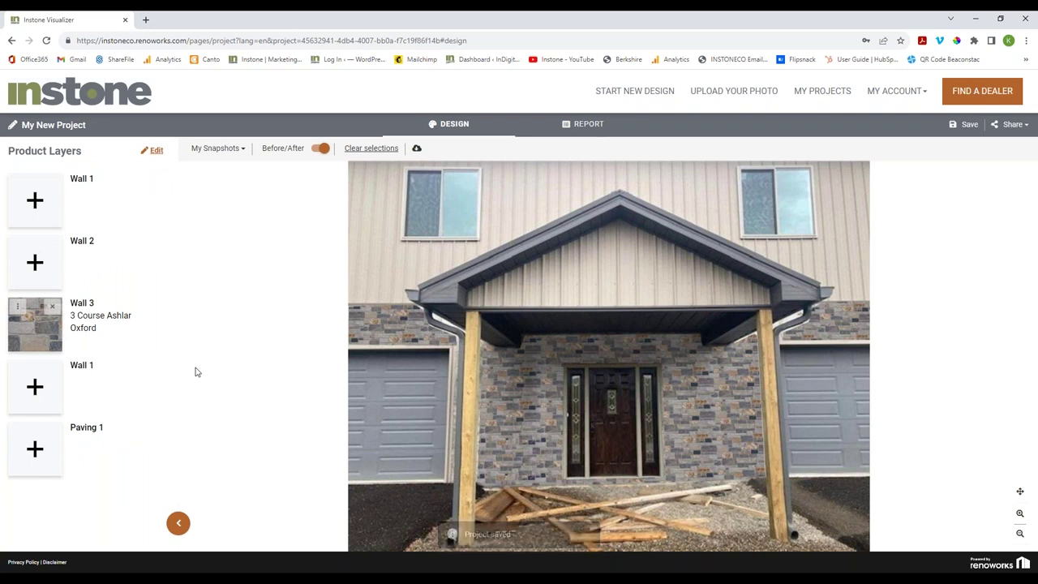
- Paint the two wooden porch posts in Rose Blush from the Additional Colors
{"action": "left_click", "coordinate": [468, 406]}
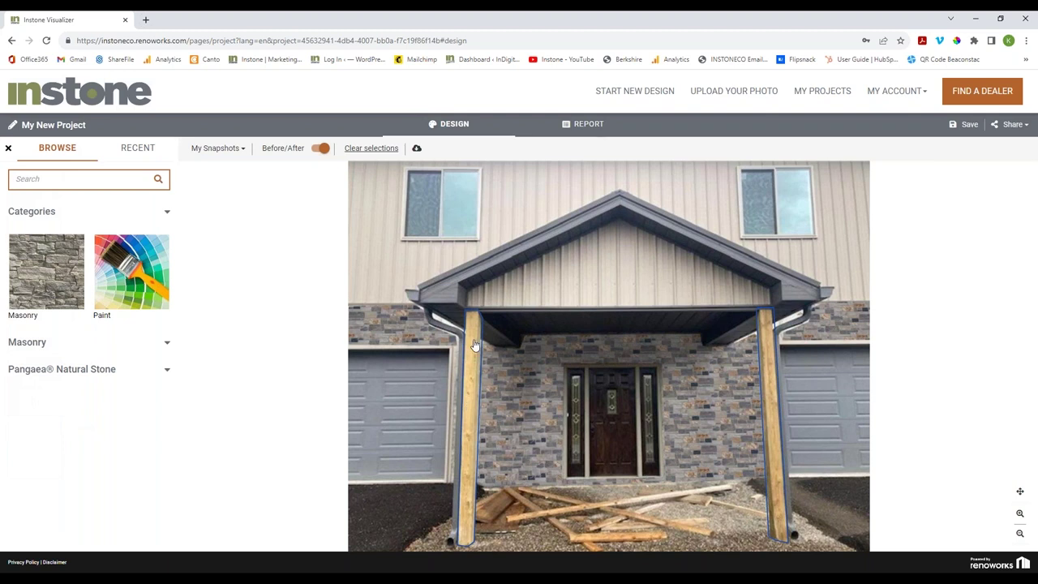
{"action": "left_click", "coordinate": [149, 285]}
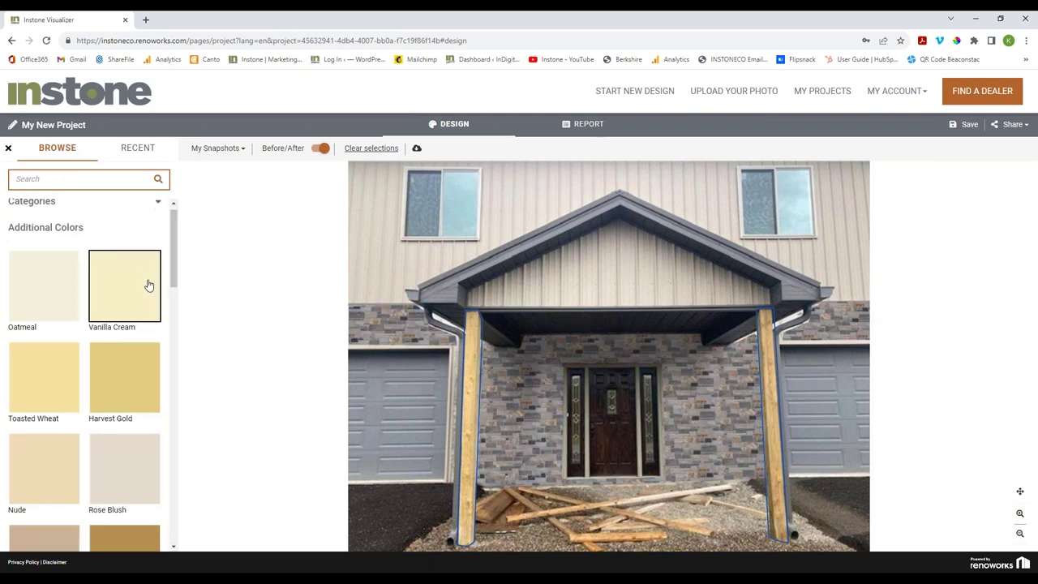
{"action": "left_click", "coordinate": [127, 462]}
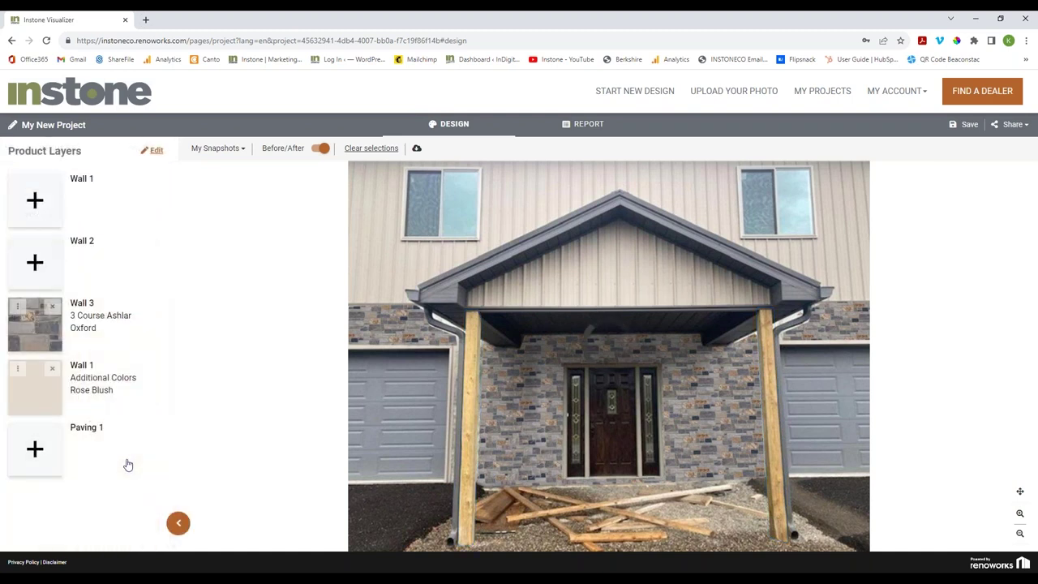
- Apply Aura Natural Landscapes granite in Imported Gray Thermal with Black grout to the paving area at the entrance
{"action": "left_click", "coordinate": [635, 508]}
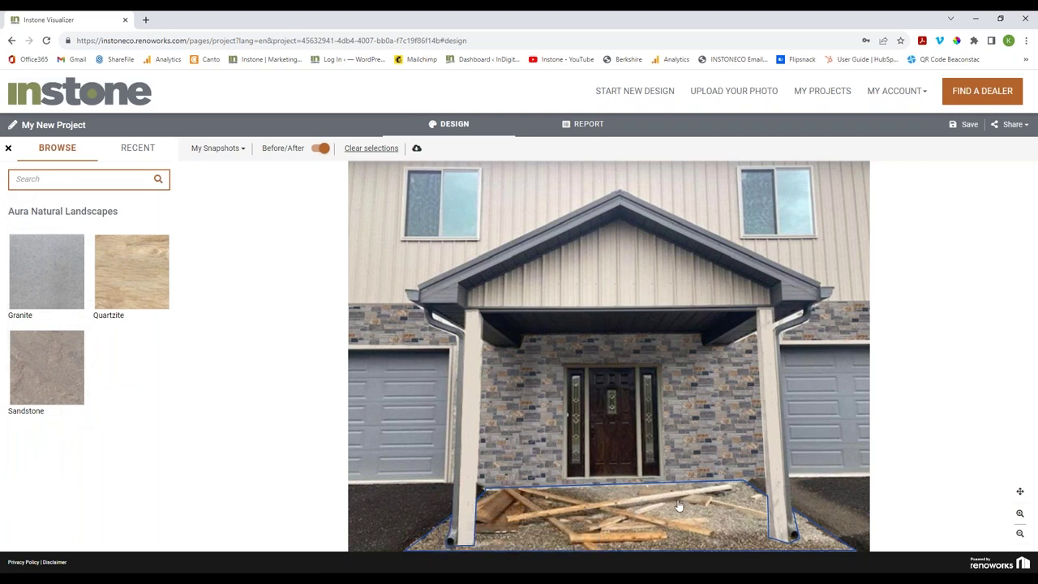
{"action": "left_click", "coordinate": [60, 293]}
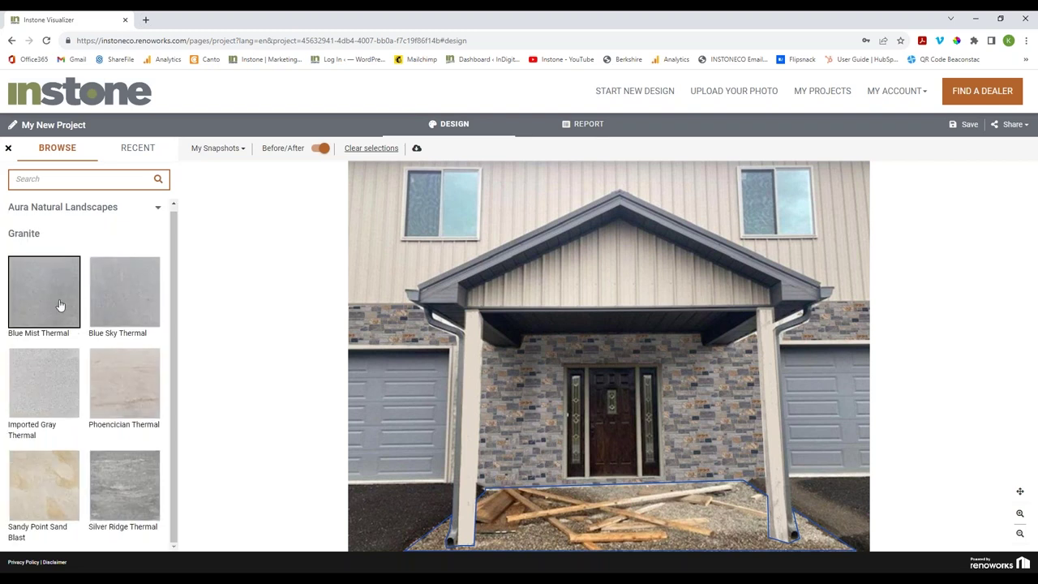
{"action": "left_click", "coordinate": [60, 370]}
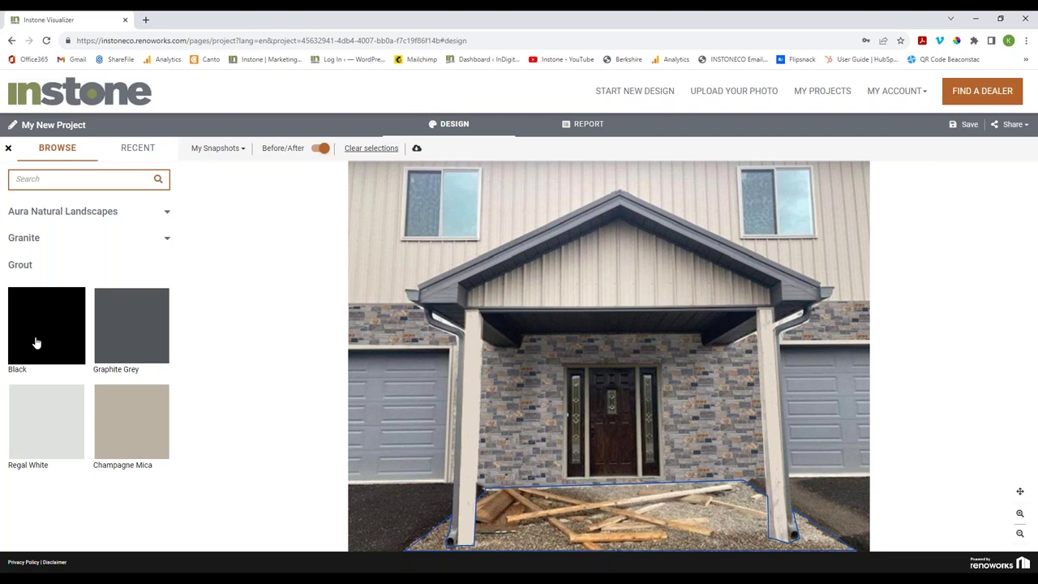
{"action": "left_click", "coordinate": [35, 342]}
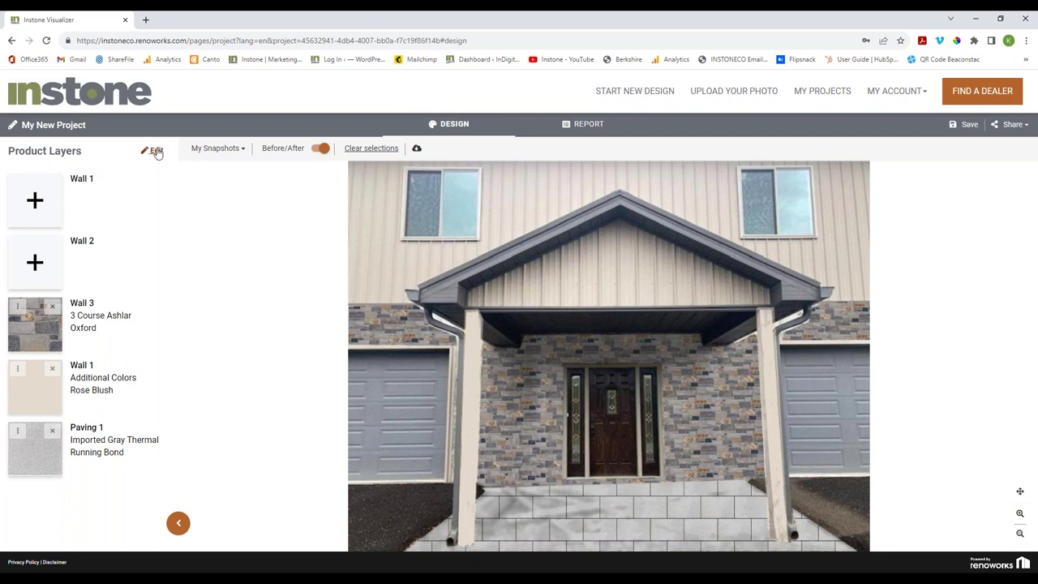
- Change the project scale by measuring the front door's height as 6 ft 8 in, and save the masking areas
{"action": "left_click", "coordinate": [156, 151]}
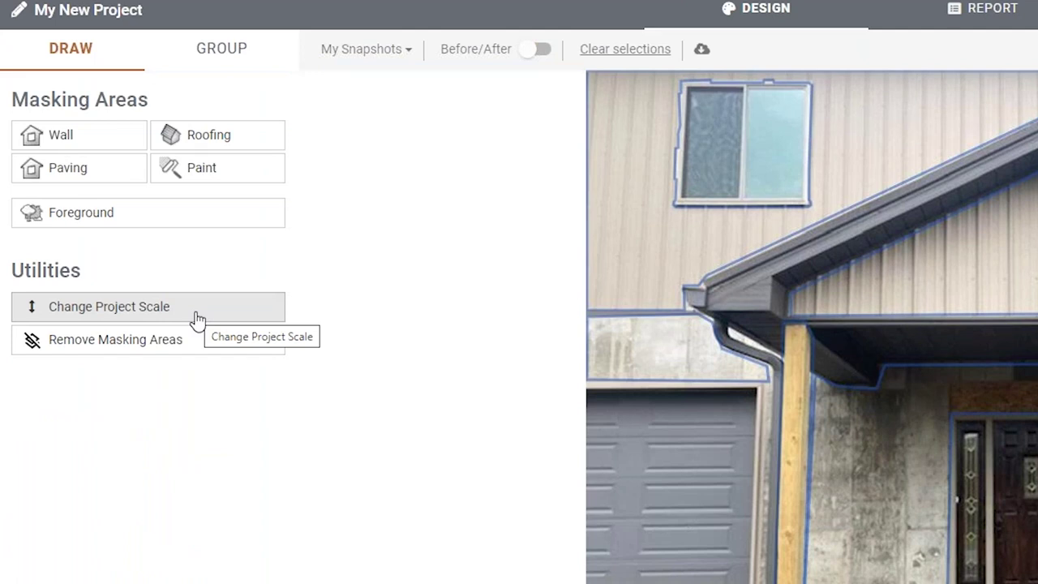
{"action": "left_click", "coordinate": [198, 318]}
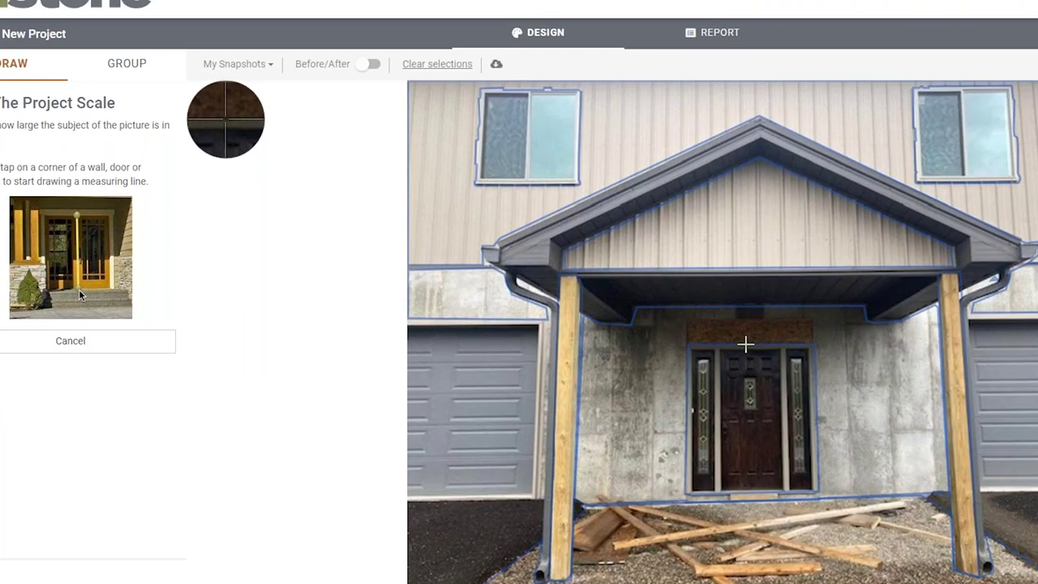
{"action": "left_click", "coordinate": [1025, 414]}
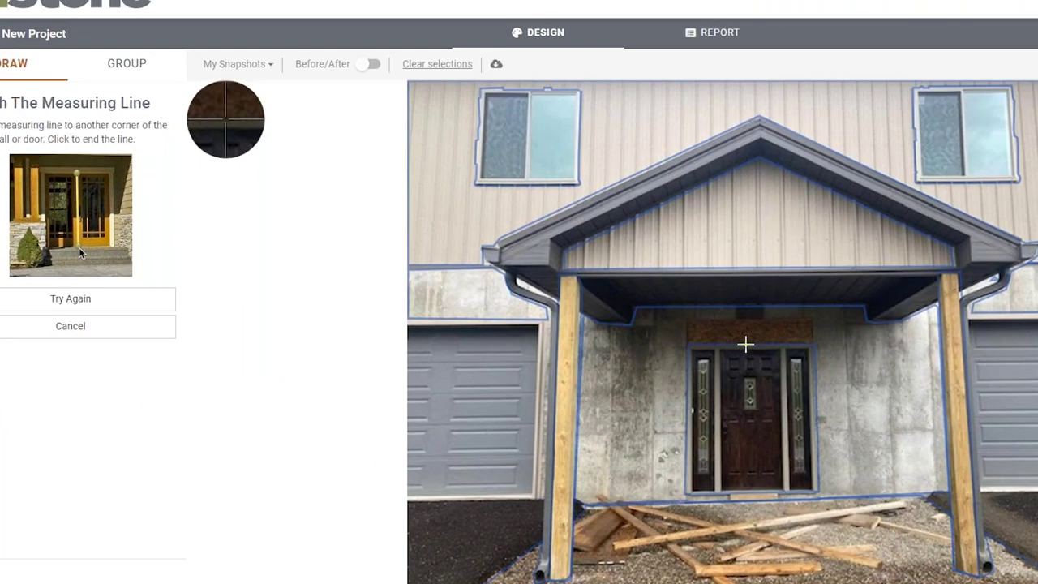
{"action": "left_click", "coordinate": [747, 488]}
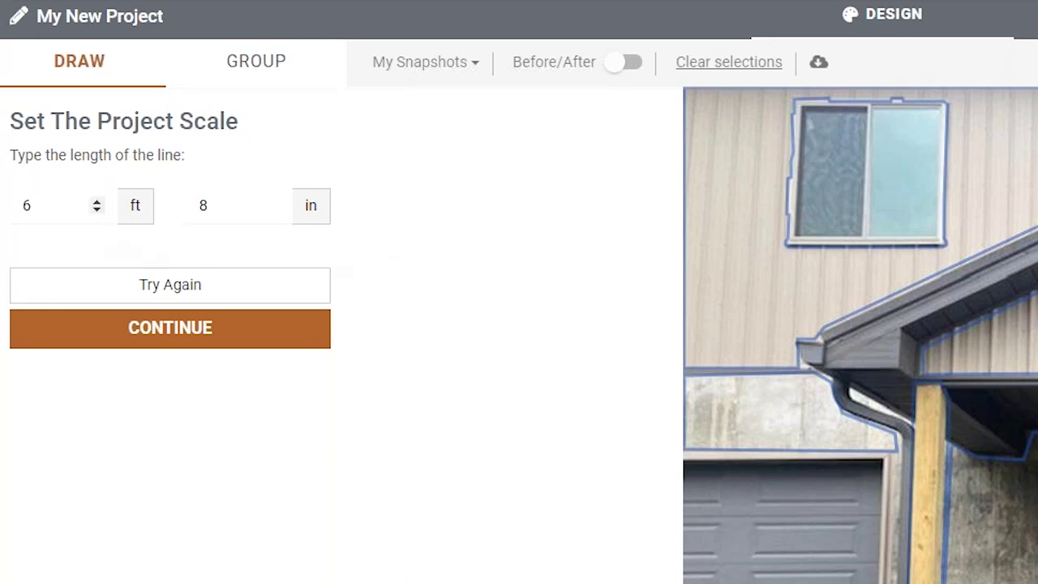
{"action": "left_click", "coordinate": [96, 204]}
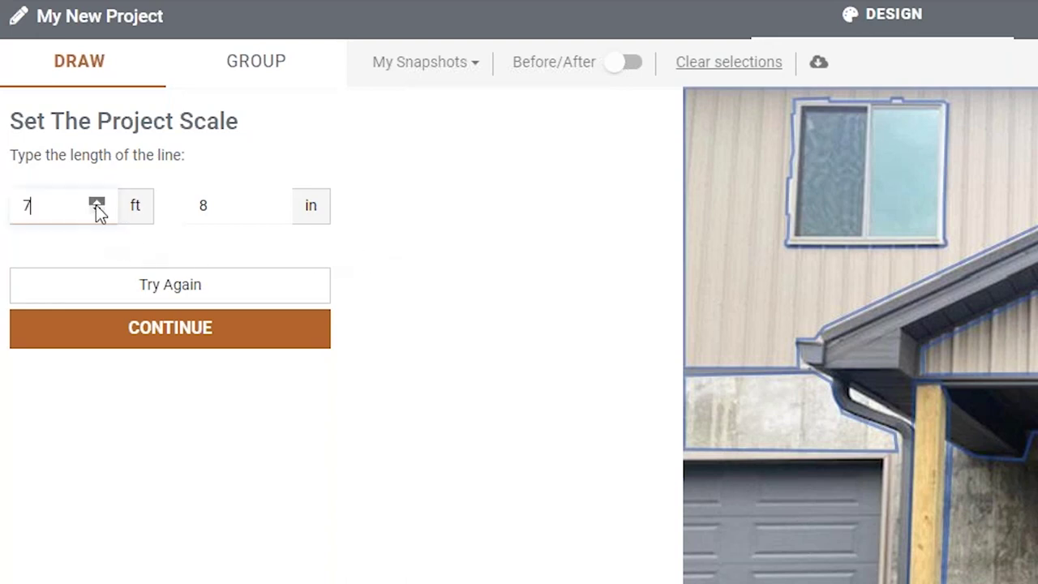
{"action": "left_click", "coordinate": [96, 211]}
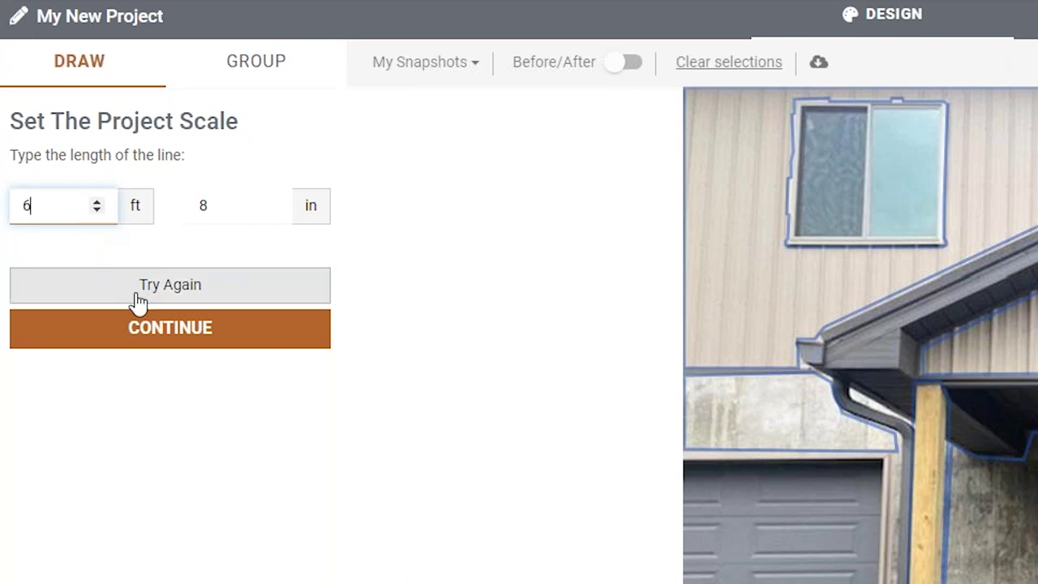
{"action": "left_click", "coordinate": [165, 341]}
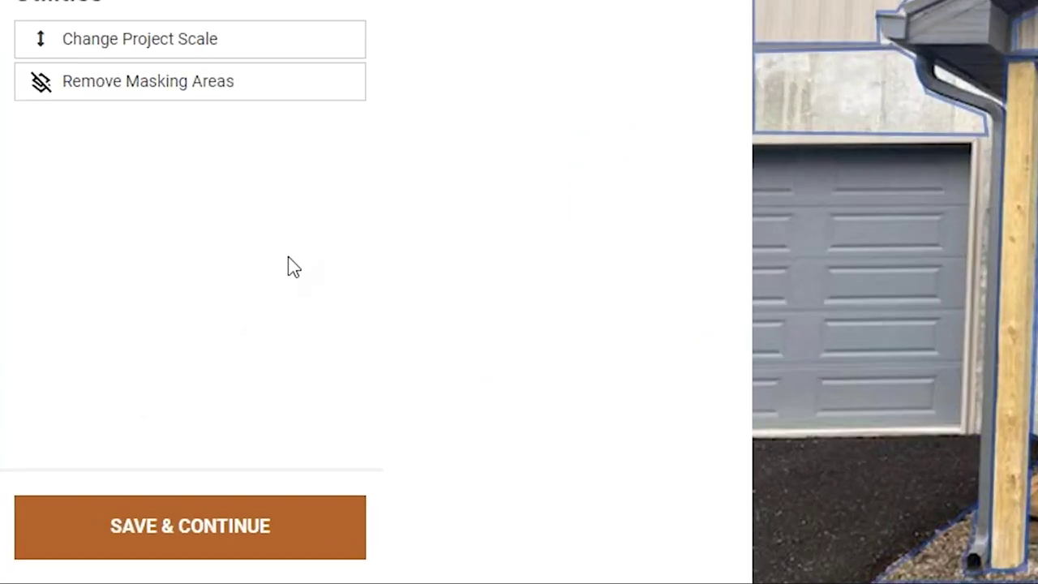
{"action": "left_click", "coordinate": [225, 529]}
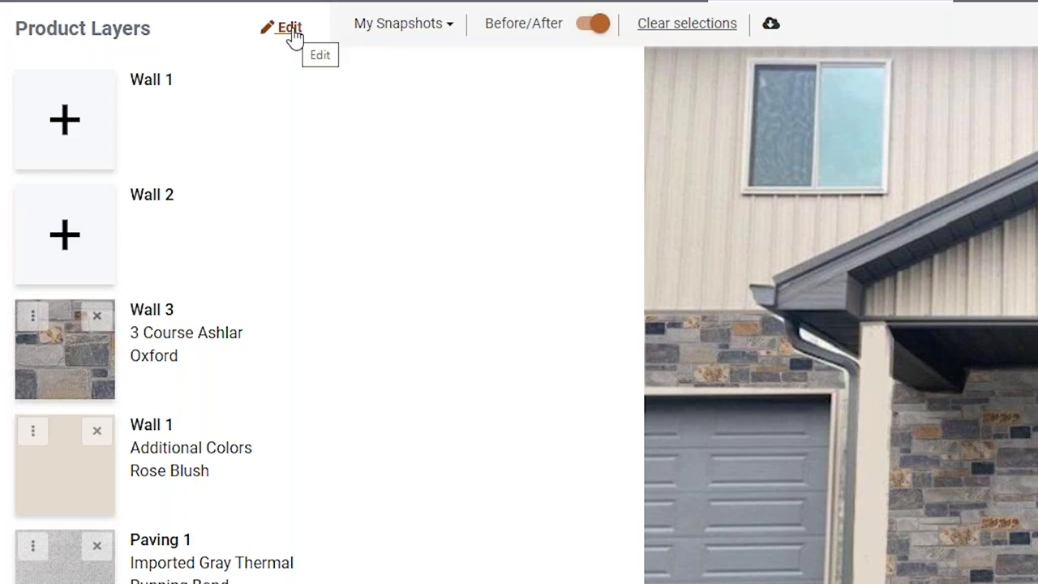
- Set the paving surface's perspective by fitting the rectangle's four corners to the outer corners of the gravel area, and save
{"action": "left_click", "coordinate": [292, 33]}
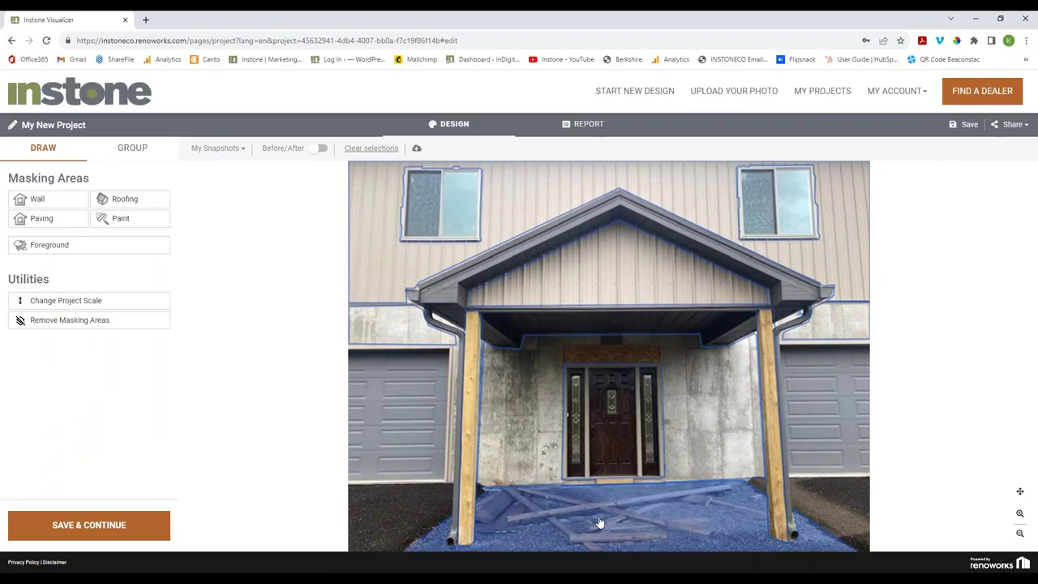
{"action": "left_click", "coordinate": [600, 521]}
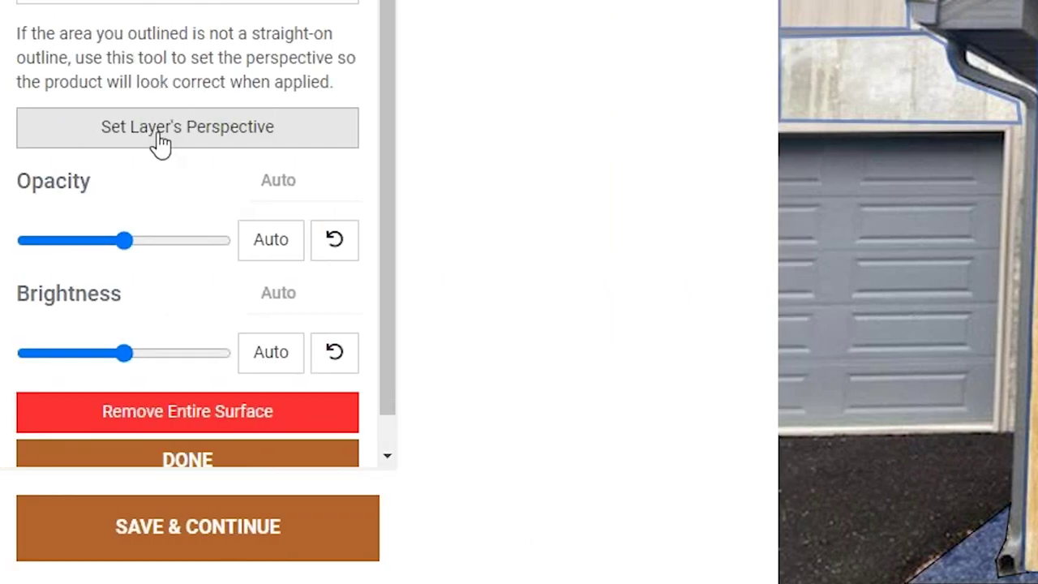
{"action": "left_click", "coordinate": [162, 143]}
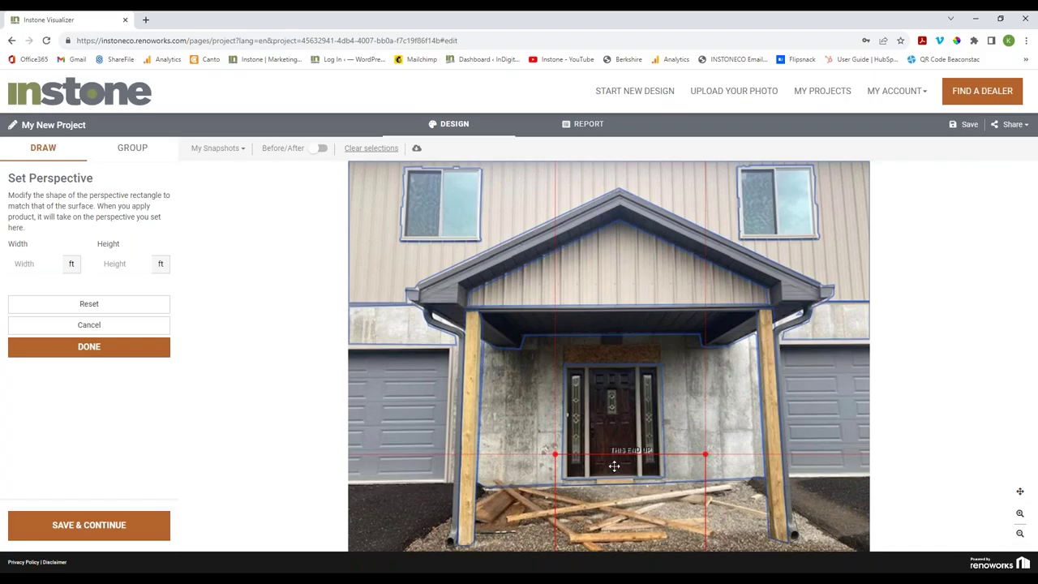
{"action": "left_click_drag", "start_coordinate": [606, 460], "coordinate": [606, 453]}
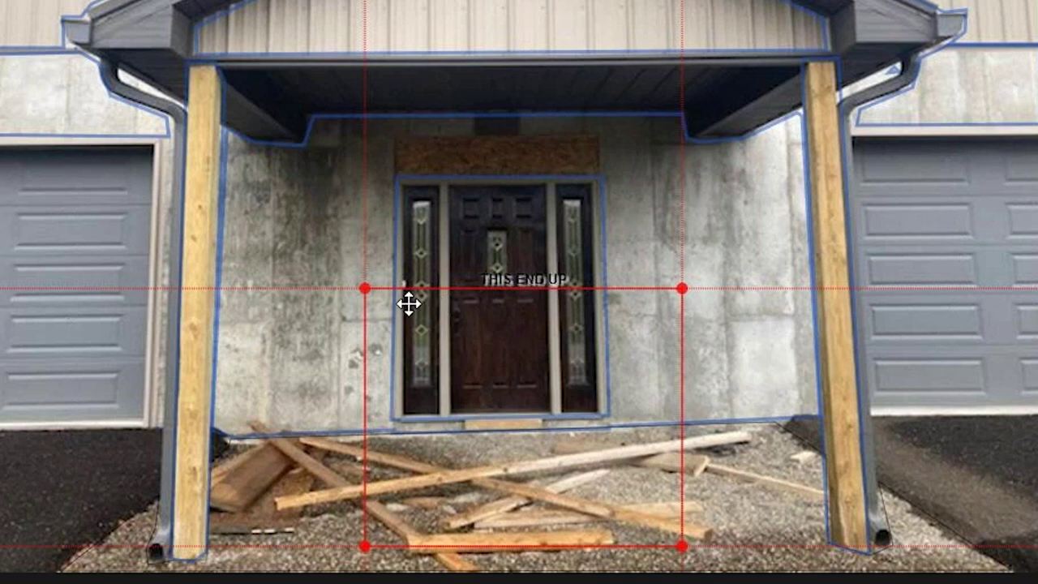
{"action": "left_click_drag", "start_coordinate": [364, 287], "coordinate": [235, 442]}
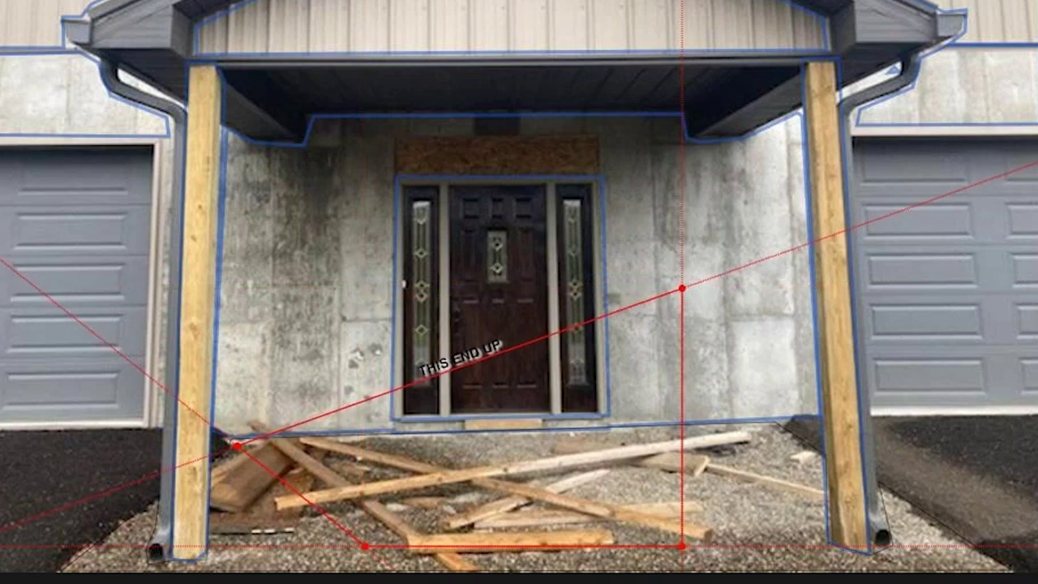
{"action": "left_click_drag", "start_coordinate": [684, 286], "coordinate": [784, 423]}
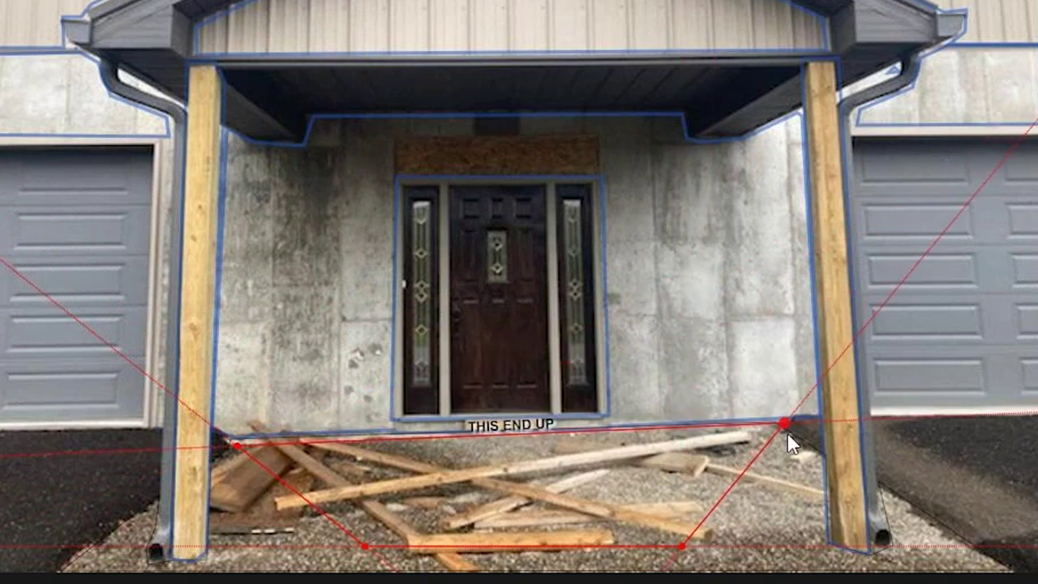
{"action": "left_click_drag", "start_coordinate": [682, 545], "coordinate": [1006, 565]}
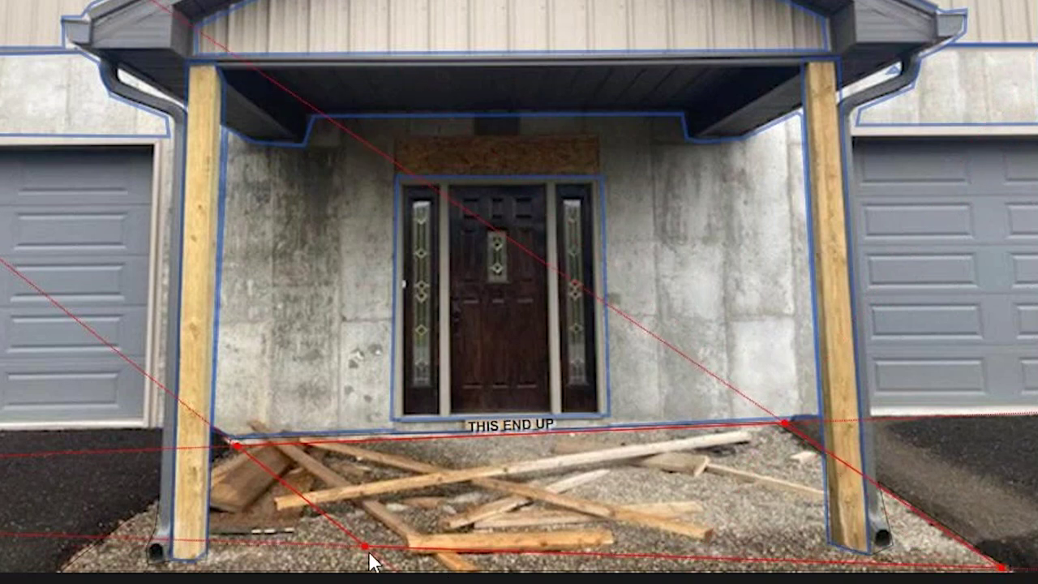
{"action": "left_click_drag", "start_coordinate": [365, 546], "coordinate": [61, 569]}
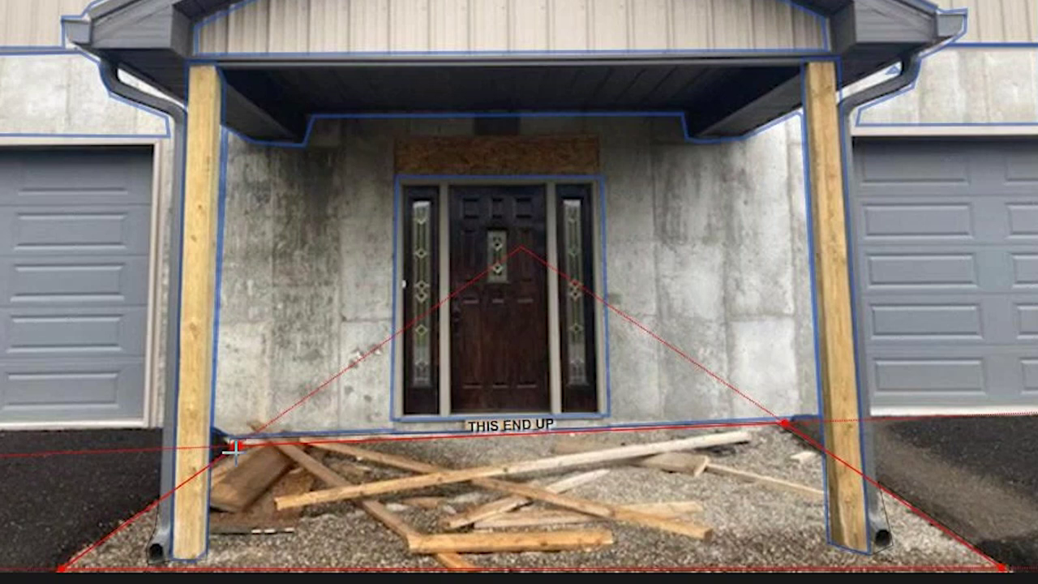
{"action": "left_click_drag", "start_coordinate": [235, 447], "coordinate": [222, 435]}
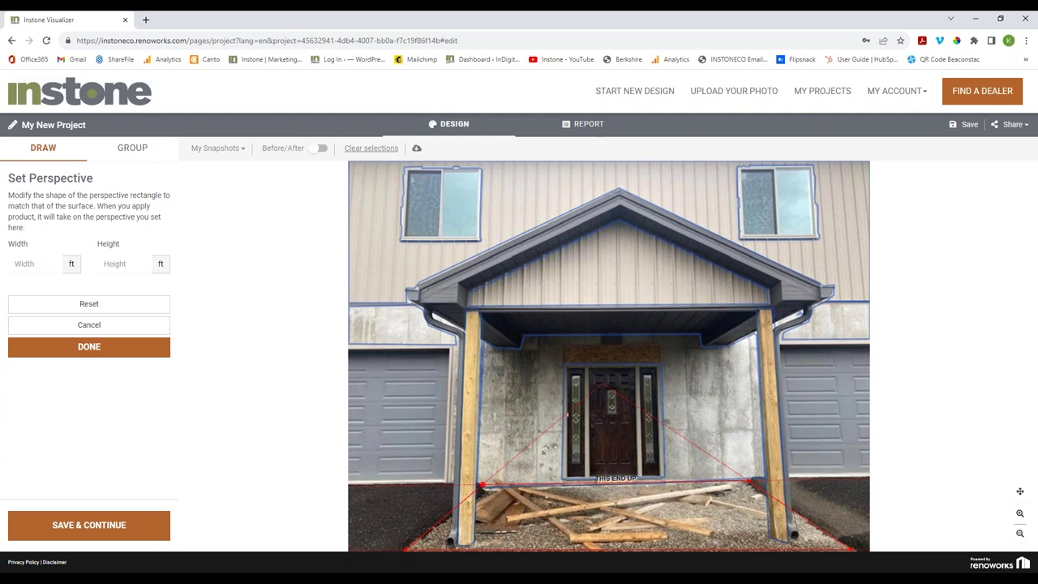
{"action": "left_click", "coordinate": [83, 347]}
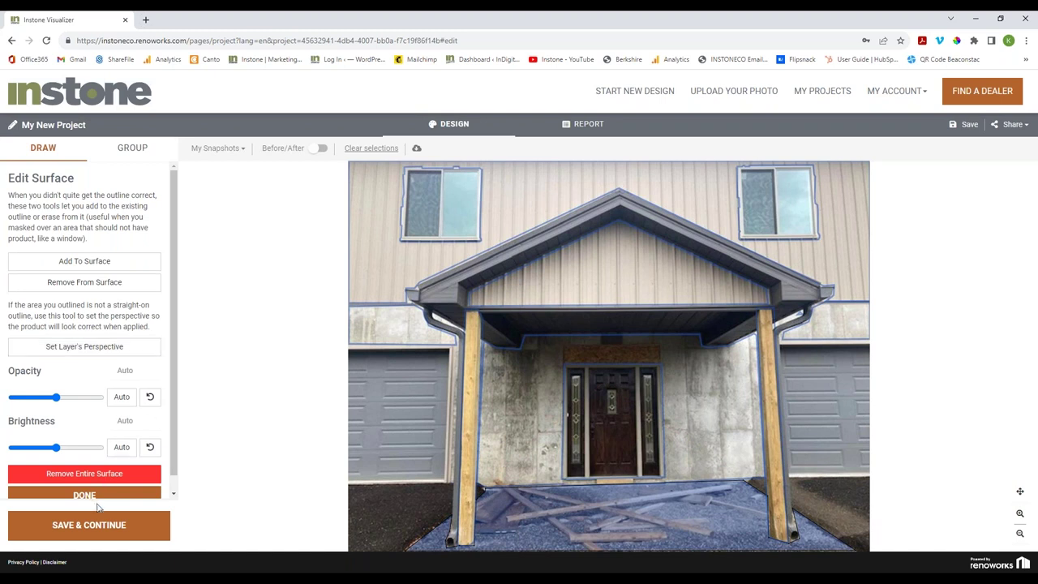
{"action": "left_click", "coordinate": [102, 495]}
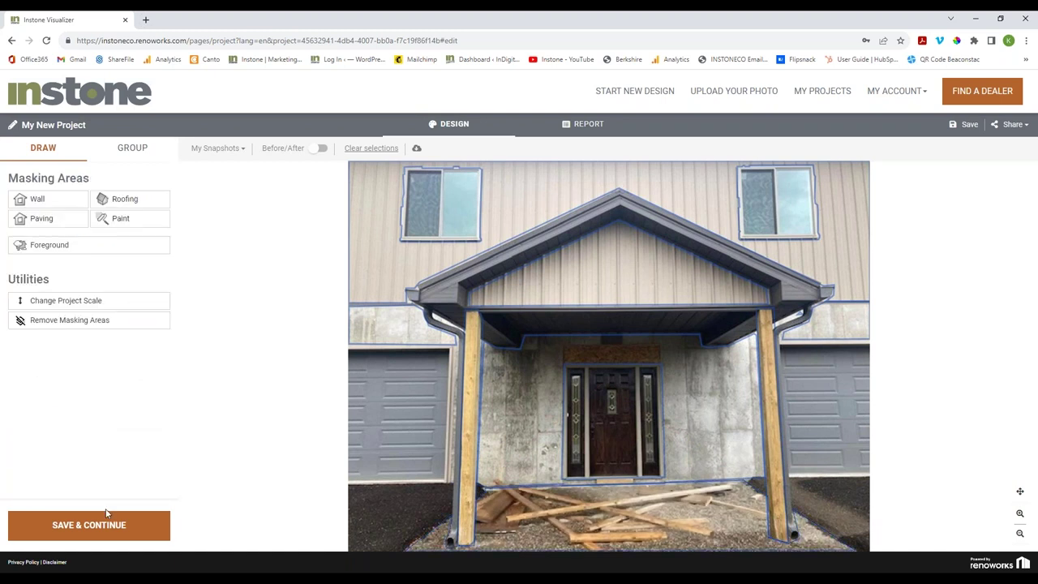
{"action": "left_click", "coordinate": [94, 524]}
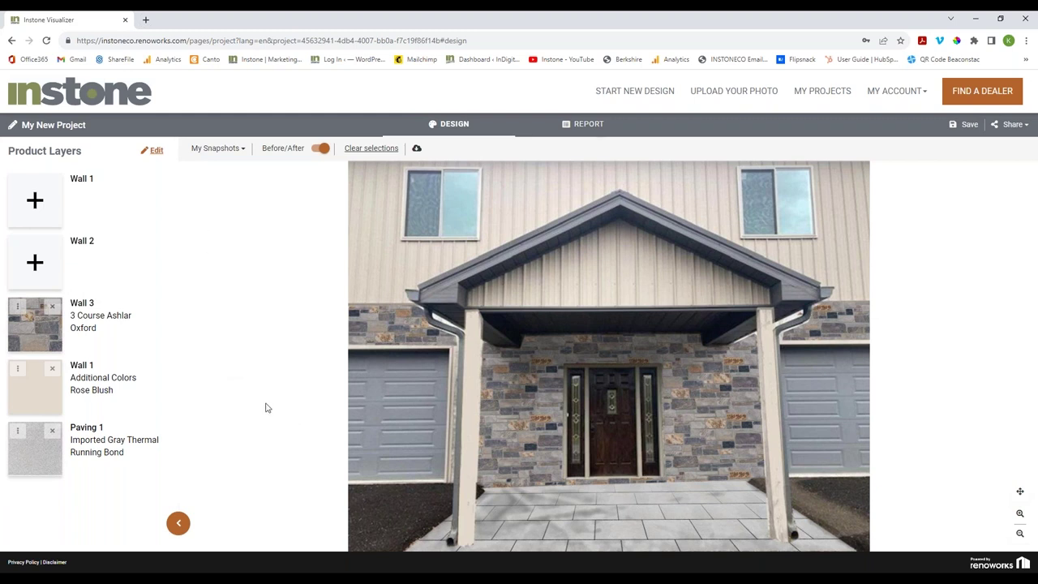
- Reopen the paving surface for editing and set its opacity to 100
{"action": "left_click", "coordinate": [156, 151]}
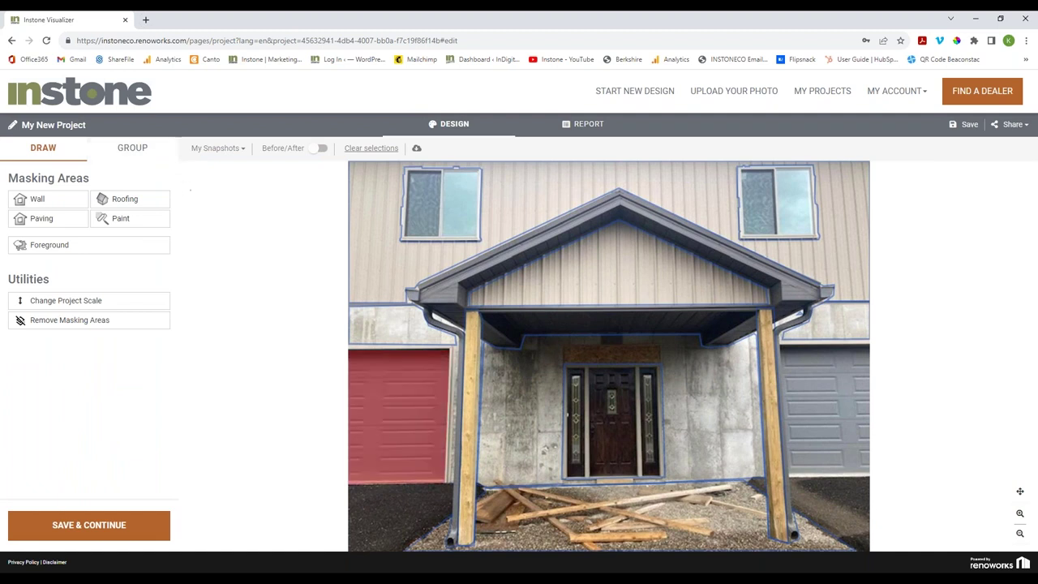
{"action": "left_click", "coordinate": [522, 514]}
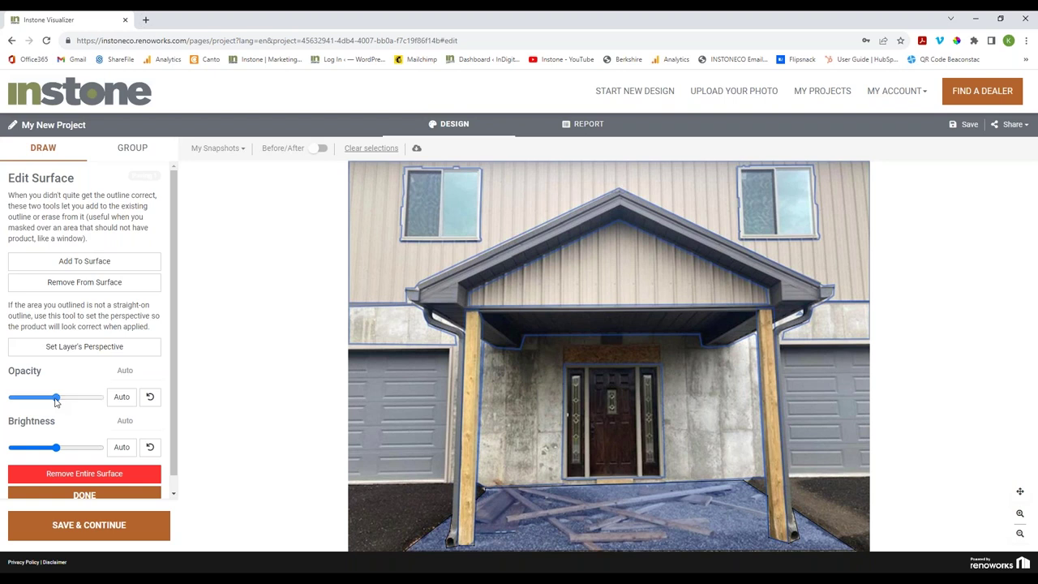
{"action": "left_click_drag", "start_coordinate": [55, 397], "coordinate": [100, 397]}
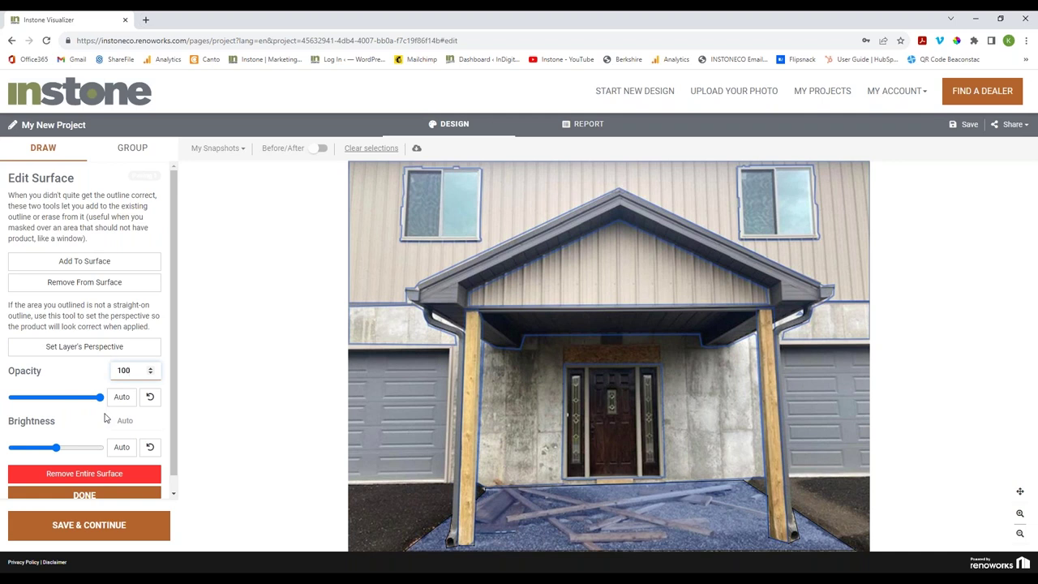
- Finish editing the paving surface and save the masking areas
{"action": "left_click", "coordinate": [85, 495]}
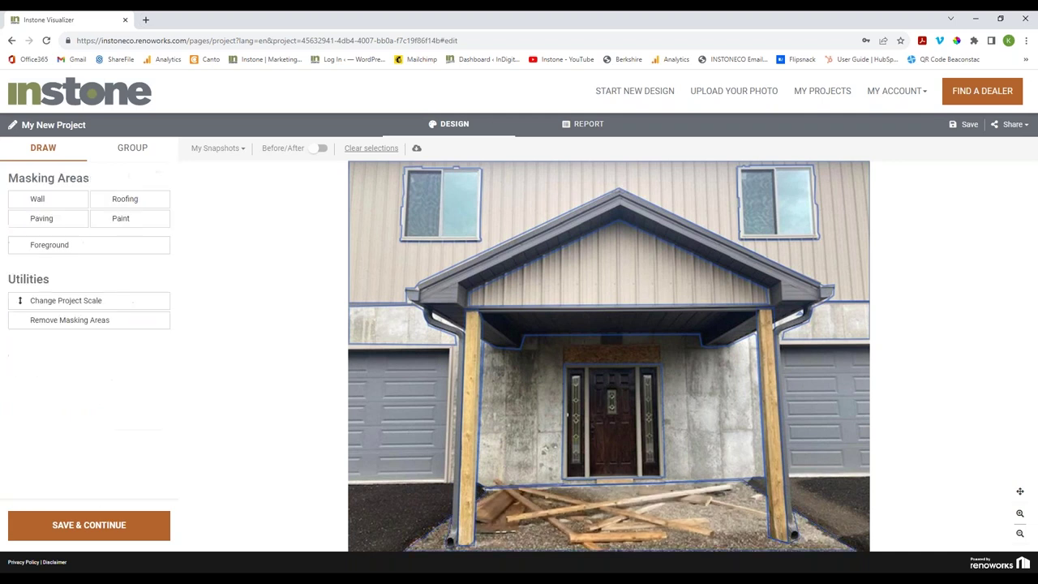
{"action": "left_click", "coordinate": [100, 527]}
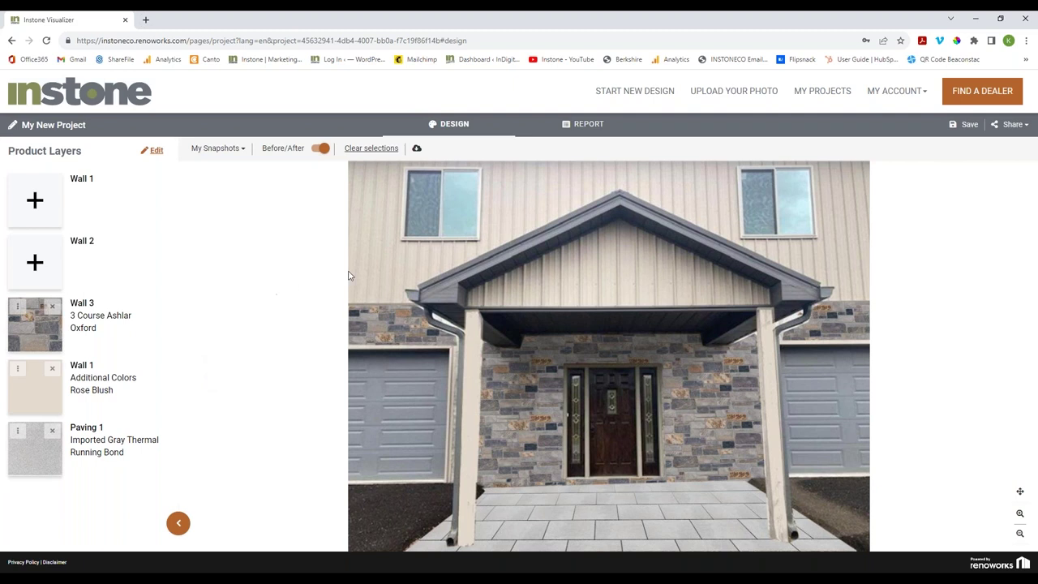
- Paint the gable wall above the entrance in Toasted Almond from the Additional Colors range
{"action": "left_click", "coordinate": [616, 280]}
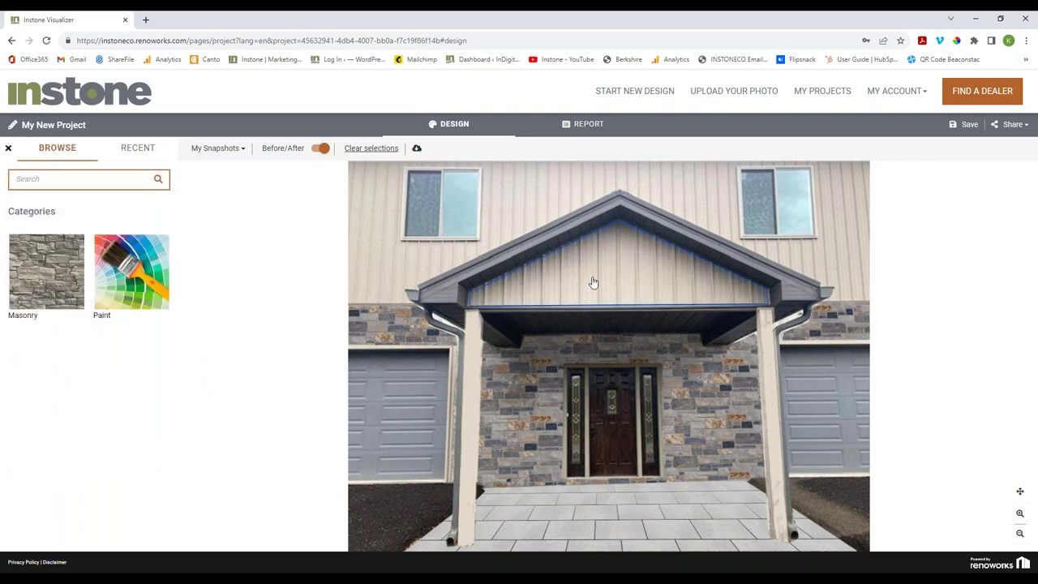
{"action": "left_click", "coordinate": [149, 288]}
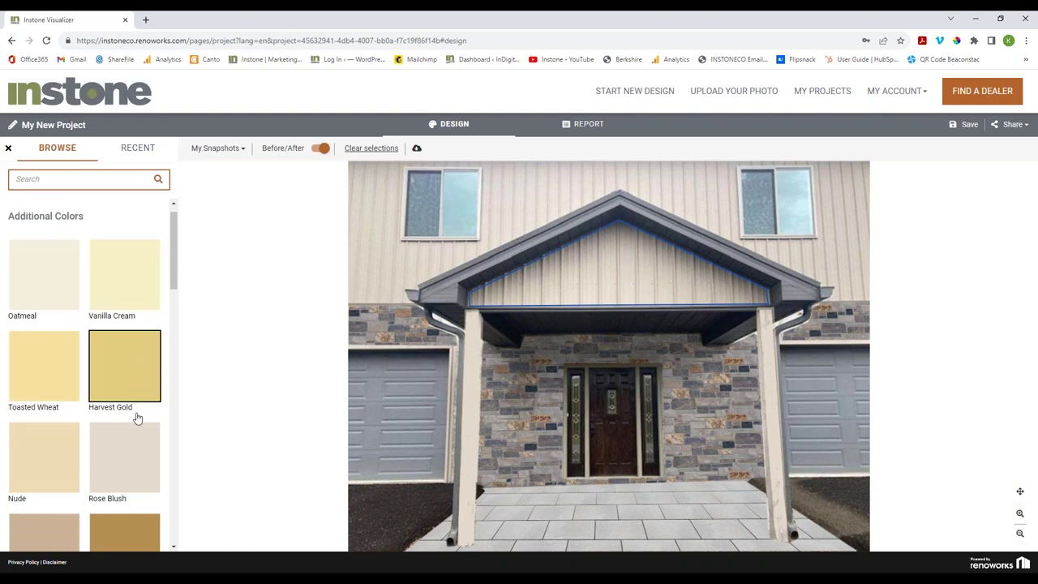
{"action": "scroll", "coordinate": [138, 413], "scroll_direction": "down", "scroll_amount": 3}
{"action": "left_click", "coordinate": [138, 470]}
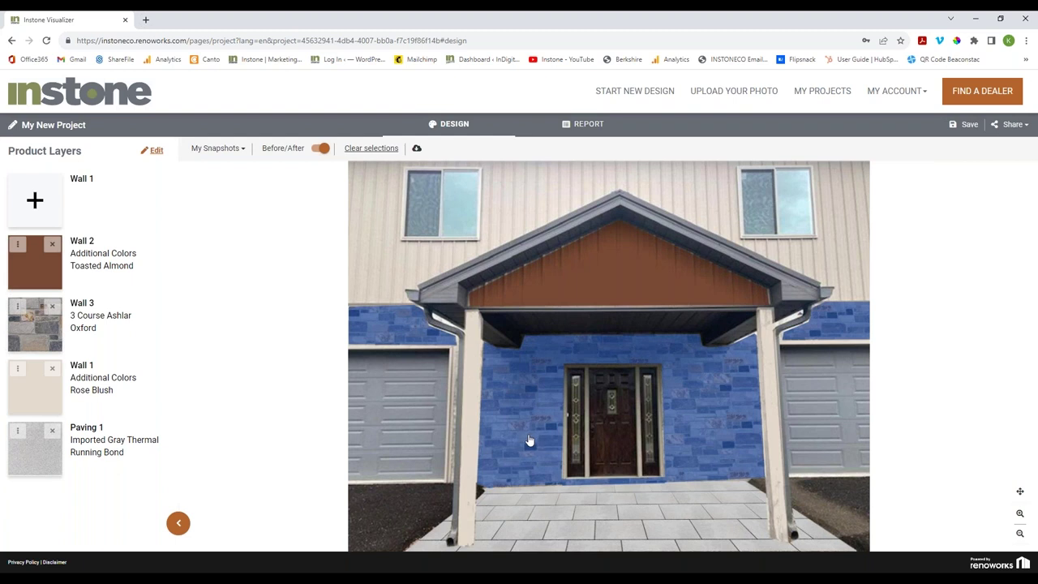
- Reopen the gable wall surface for editing, lower its opacity well below 45, and save the masking areas
{"action": "left_click", "coordinate": [151, 150]}
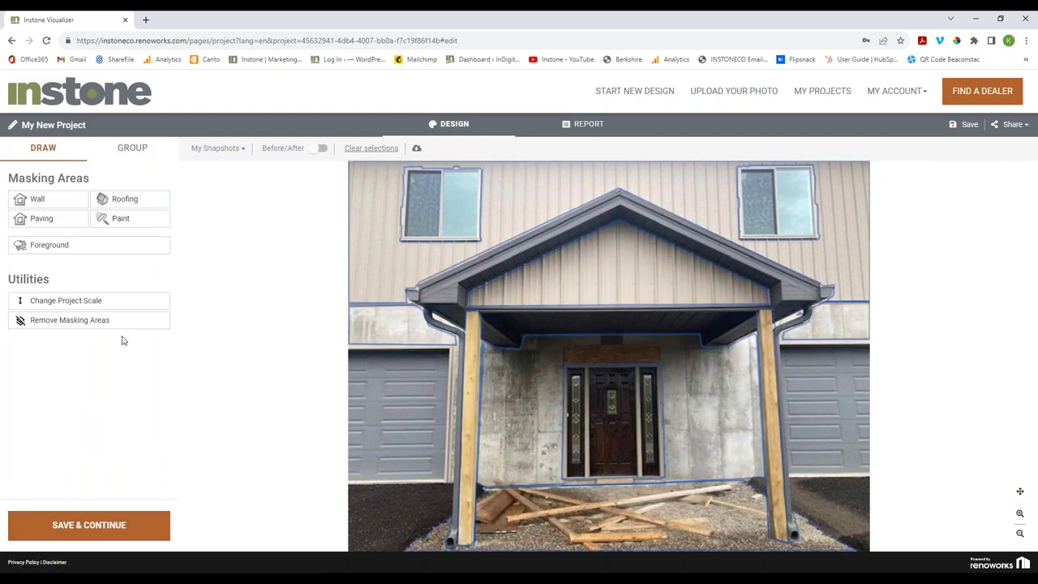
{"action": "left_click", "coordinate": [601, 274]}
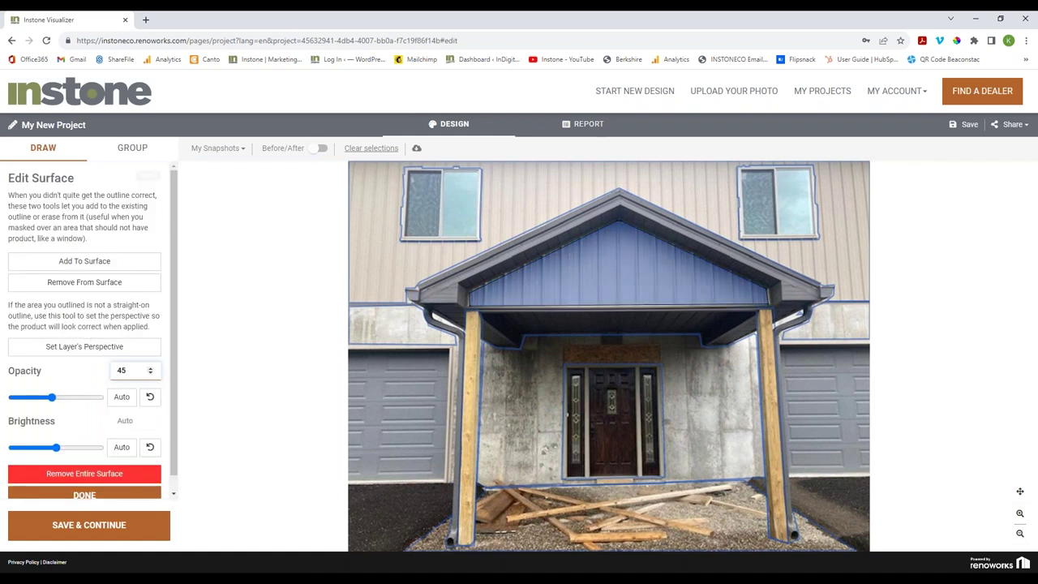
{"action": "left_click_drag", "start_coordinate": [51, 396], "coordinate": [19, 405]}
{"action": "left_click", "coordinate": [79, 494]}
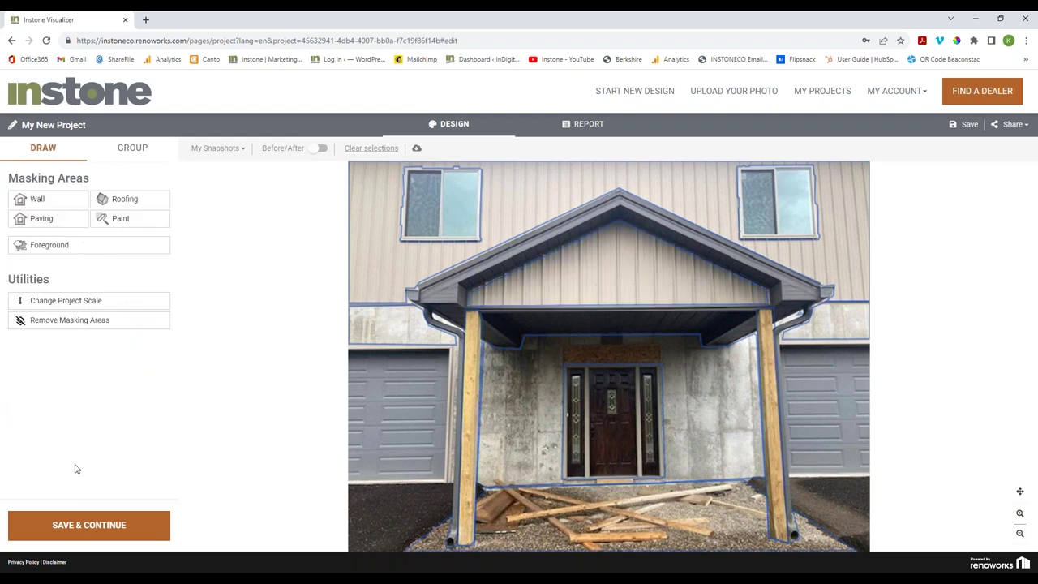
{"action": "left_click", "coordinate": [101, 524]}
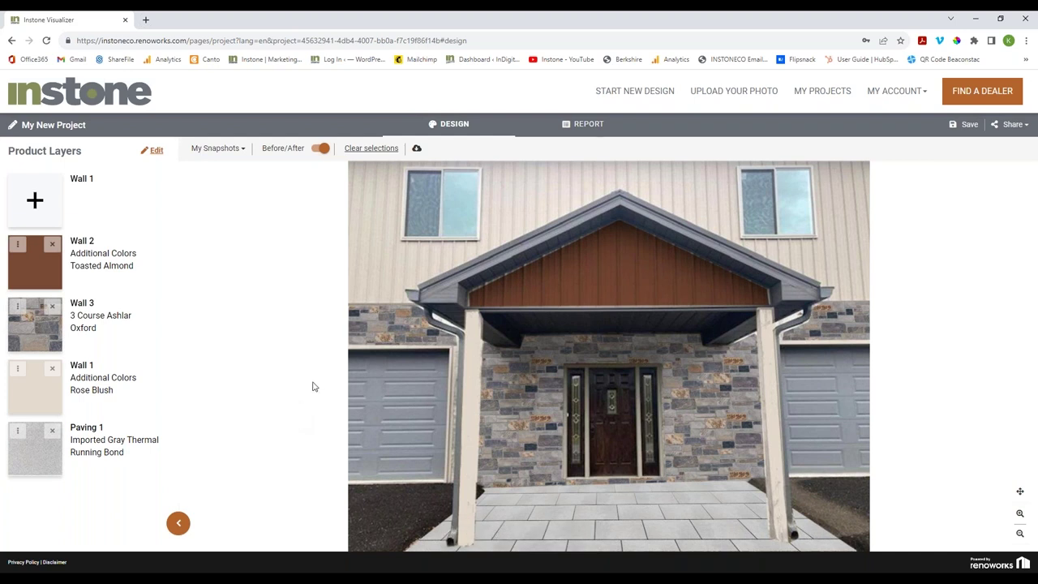
- Apply Cultured Stone Ancient Villa Ledgestone in Palisades to the wall around the front door and take a snapshot of the design
{"action": "left_click", "coordinate": [523, 458]}
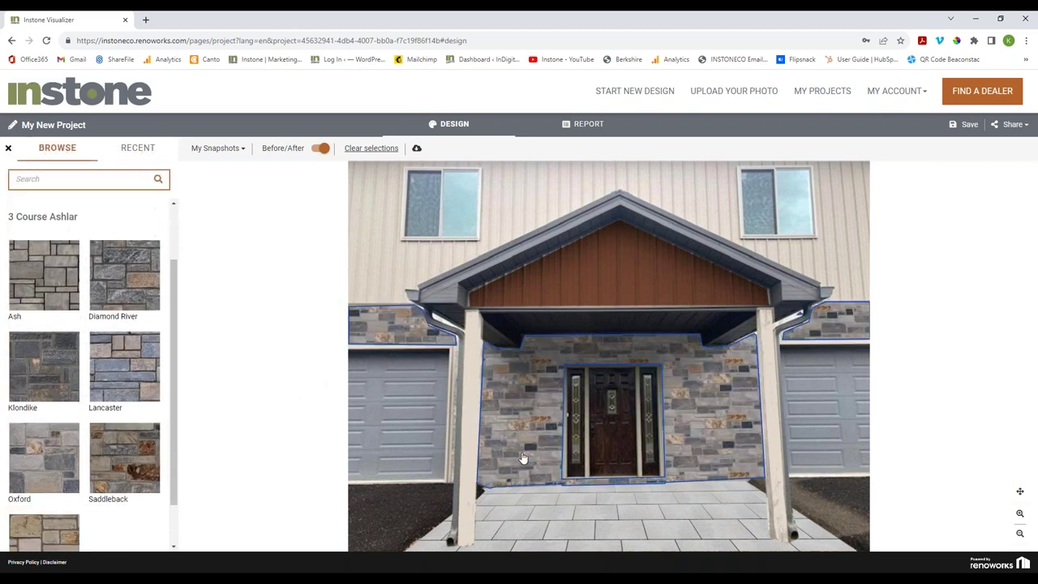
{"action": "scroll", "coordinate": [122, 438], "scroll_direction": "up", "scroll_amount": 1}
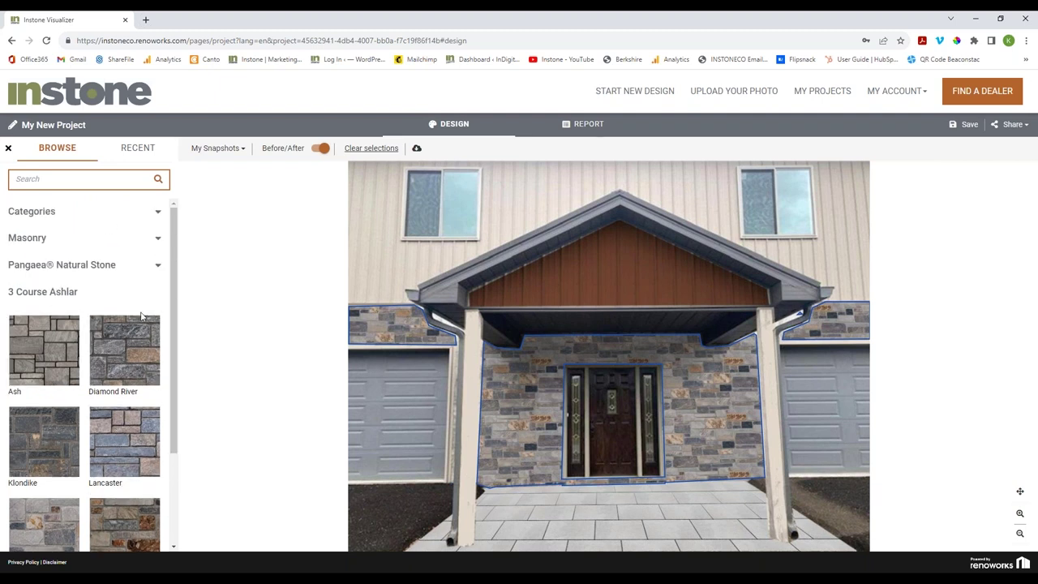
{"action": "scroll", "coordinate": [140, 405], "scroll_direction": "down", "scroll_amount": 2}
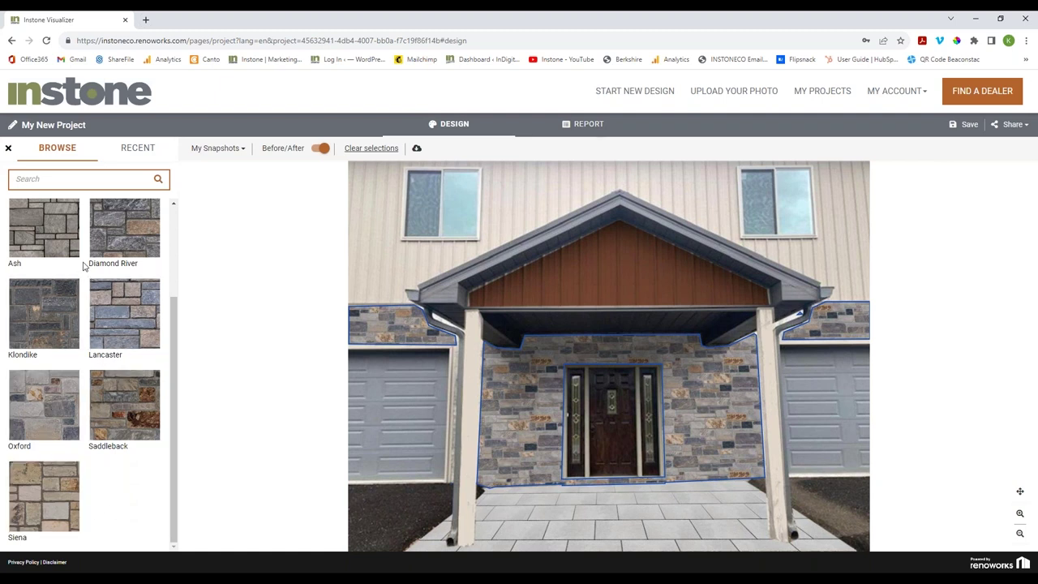
{"action": "scroll", "coordinate": [85, 282], "scroll_direction": "up", "scroll_amount": 2}
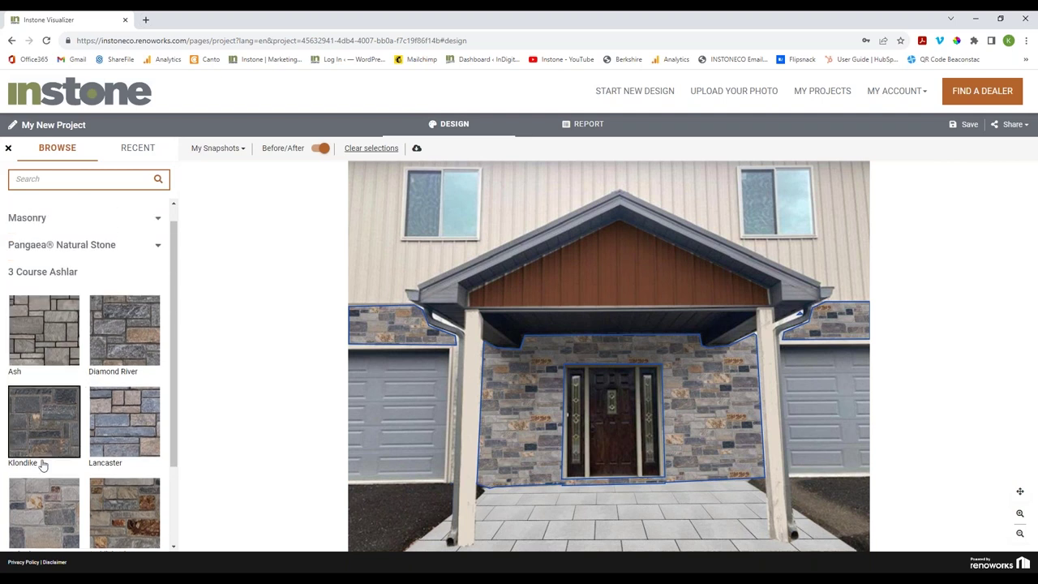
{"action": "left_click", "coordinate": [157, 238]}
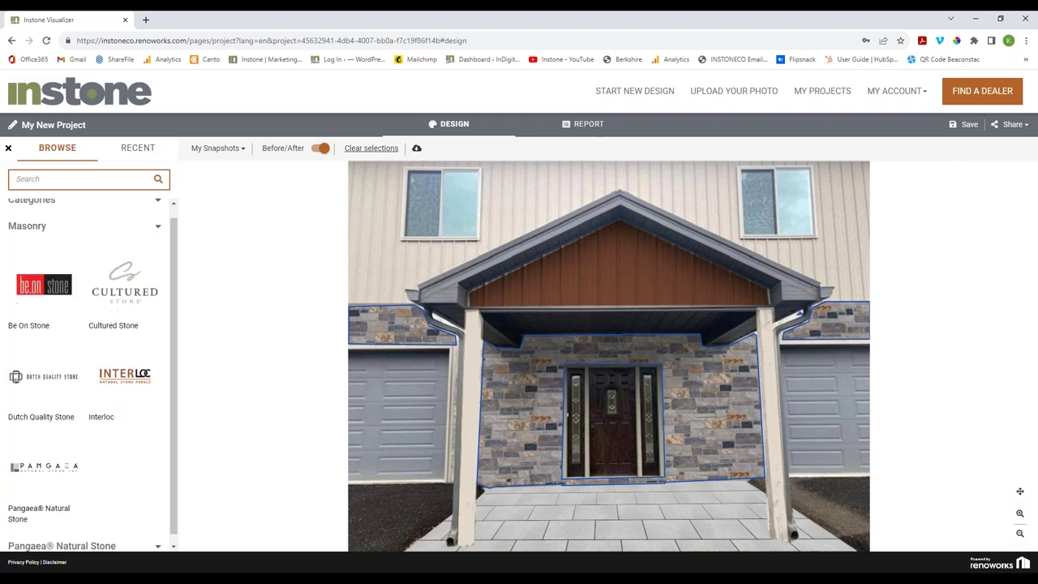
{"action": "left_click", "coordinate": [134, 272]}
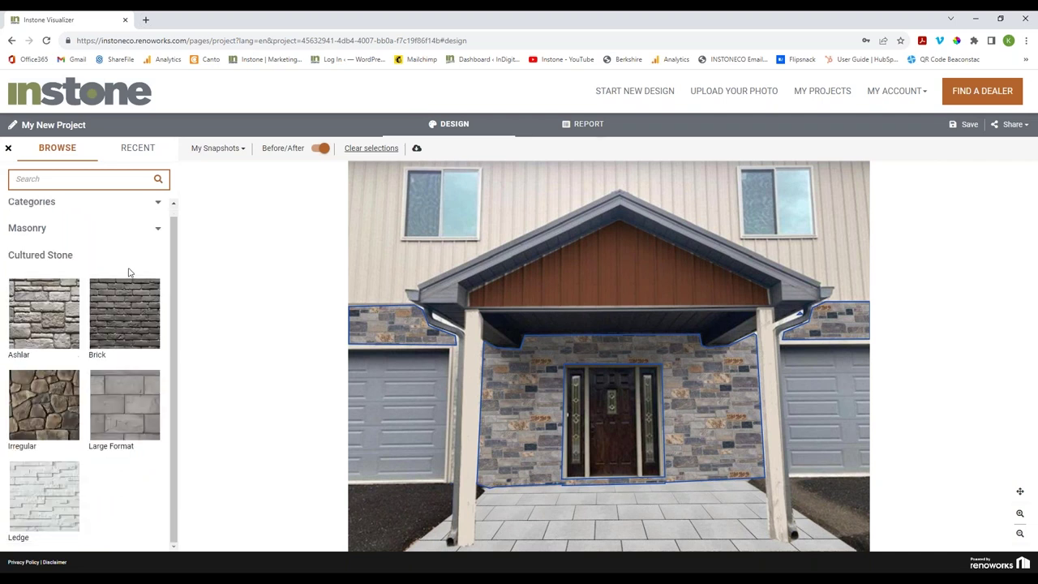
{"action": "left_click", "coordinate": [42, 401]}
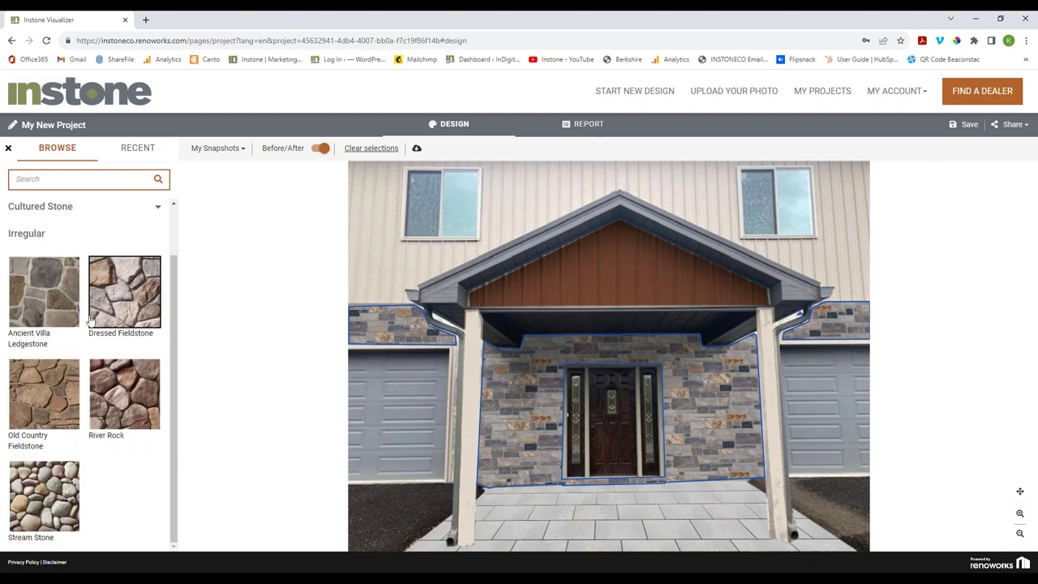
{"action": "left_click", "coordinate": [63, 292]}
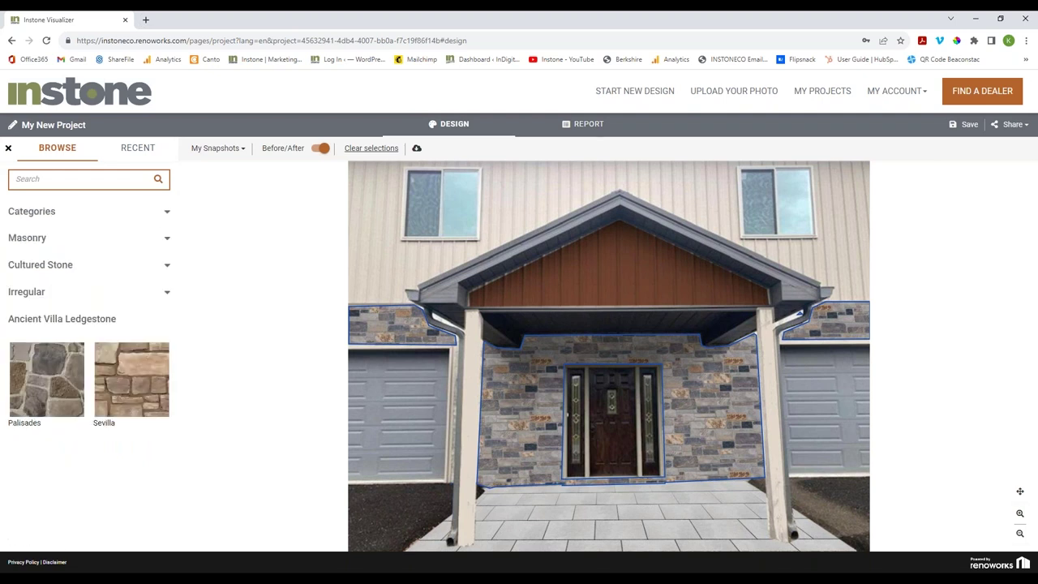
{"action": "left_click", "coordinate": [55, 381]}
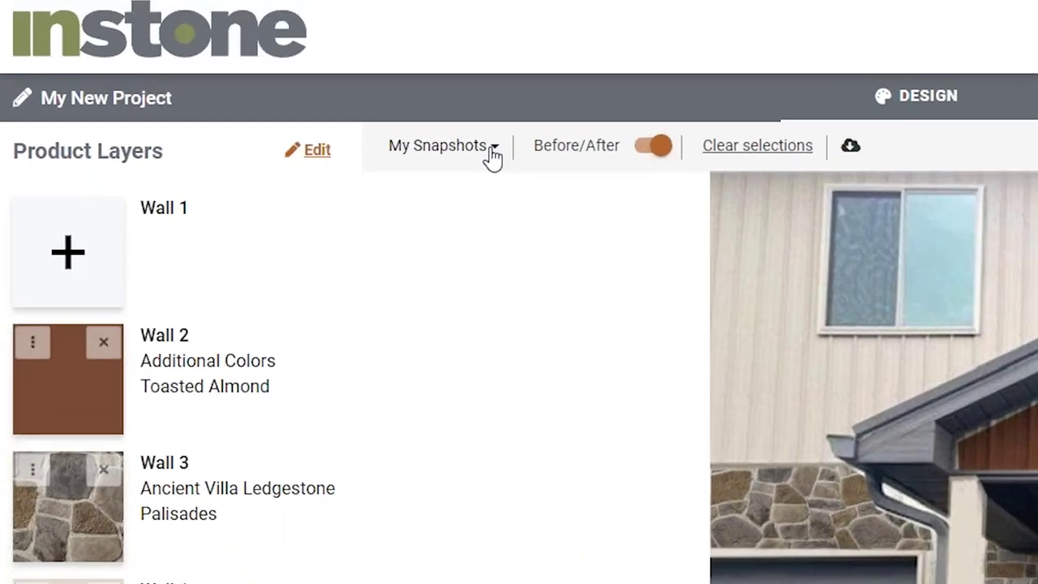
{"action": "left_click", "coordinate": [493, 157]}
{"action": "left_click", "coordinate": [488, 204]}
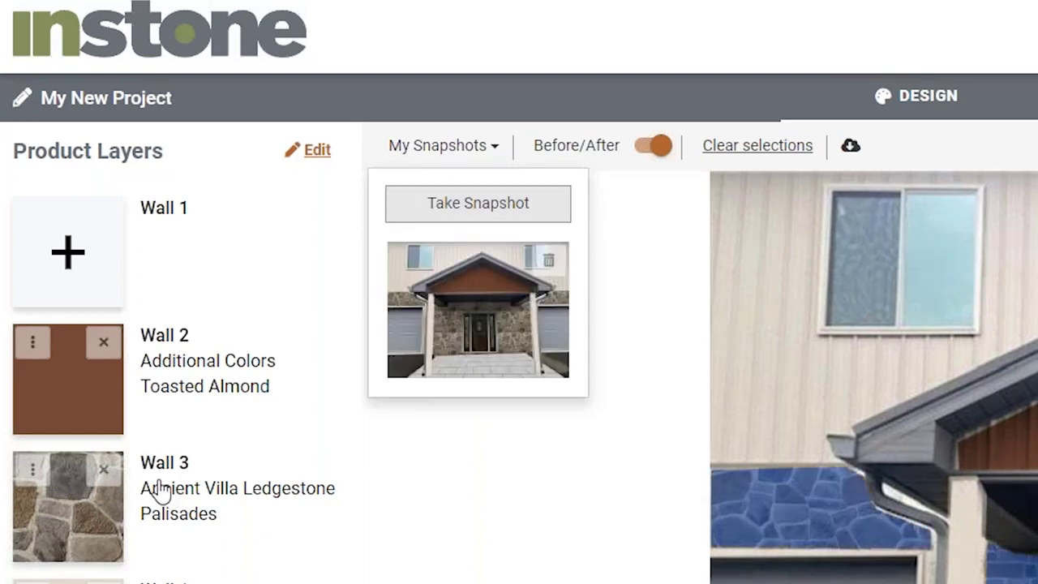
- Change the wall around the front door to Pangaea Natural Stone 3 Course Ashlar in Oxford and take another snapshot
{"action": "left_click", "coordinate": [99, 513]}
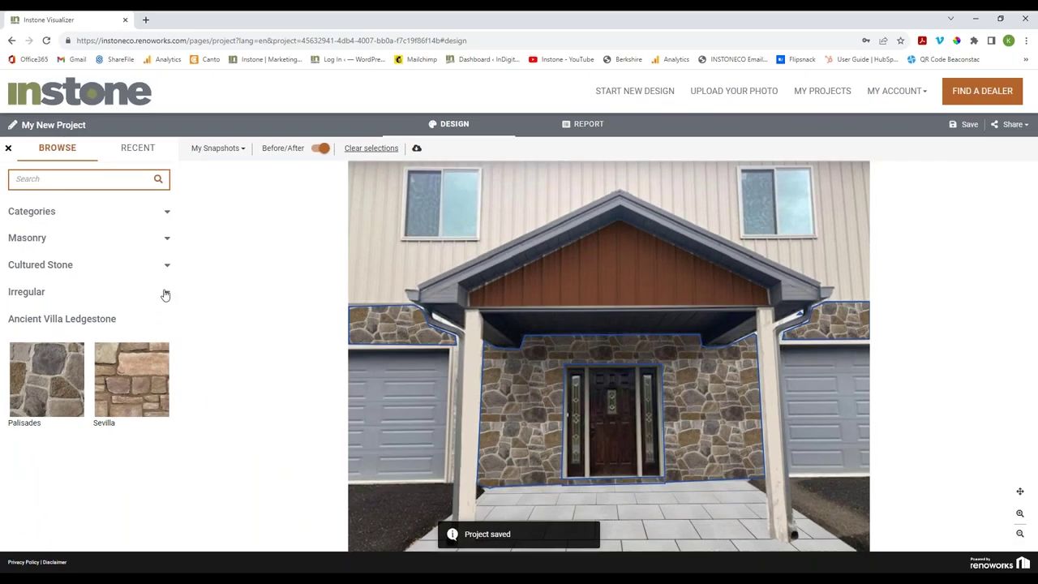
{"action": "left_click", "coordinate": [338, 440]}
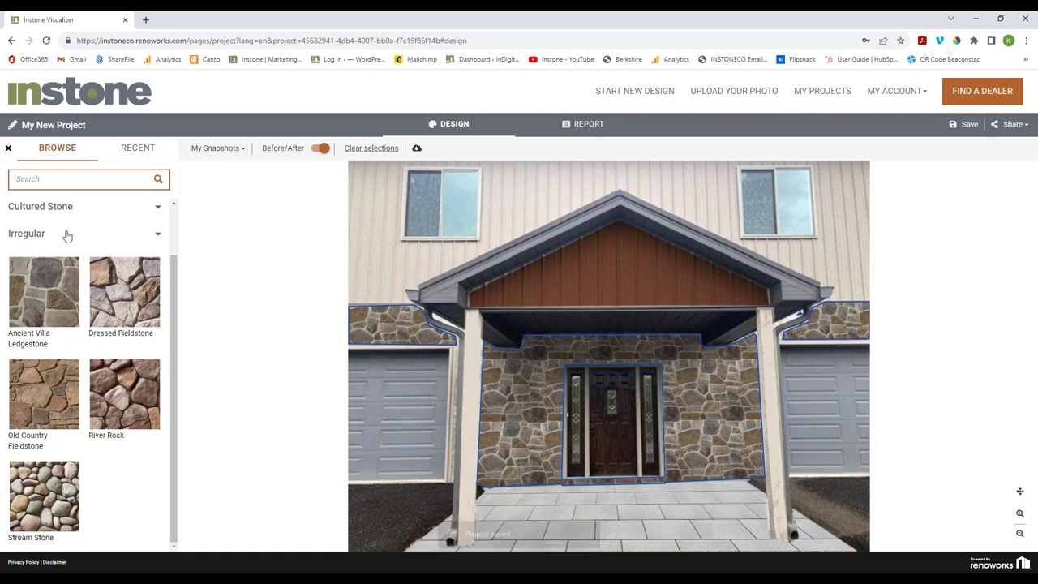
{"action": "scroll", "coordinate": [89, 251], "scroll_direction": "up", "scroll_amount": 2}
{"action": "left_click", "coordinate": [157, 236]}
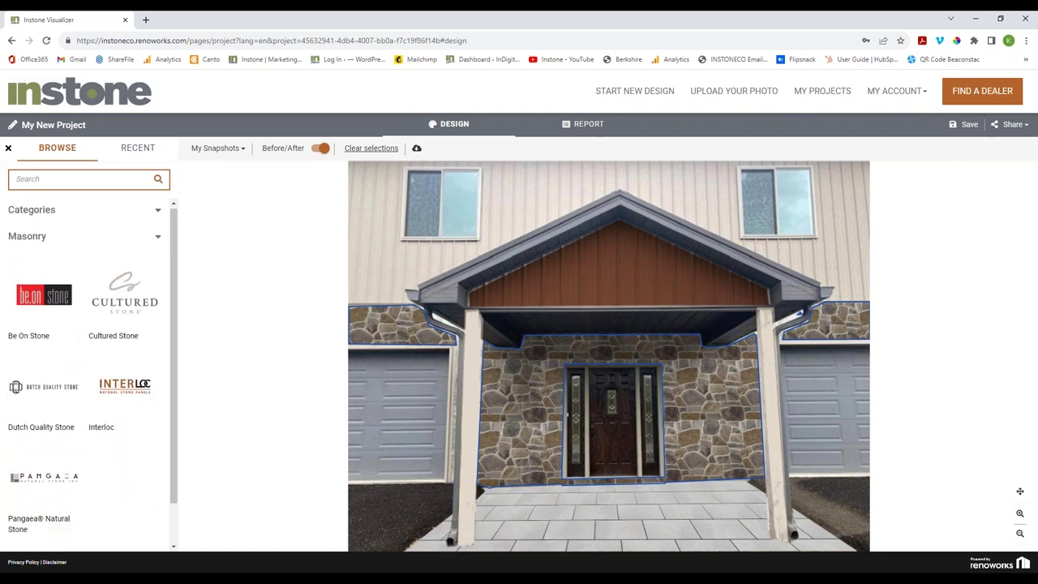
{"action": "scroll", "coordinate": [116, 405], "scroll_direction": "down", "scroll_amount": 1}
{"action": "left_click", "coordinate": [118, 405]}
{"action": "scroll", "coordinate": [93, 375], "scroll_direction": "down", "scroll_amount": 1}
{"action": "left_click", "coordinate": [52, 256]}
{"action": "scroll", "coordinate": [49, 365], "scroll_direction": "down", "scroll_amount": 1}
{"action": "left_click", "coordinate": [49, 471]}
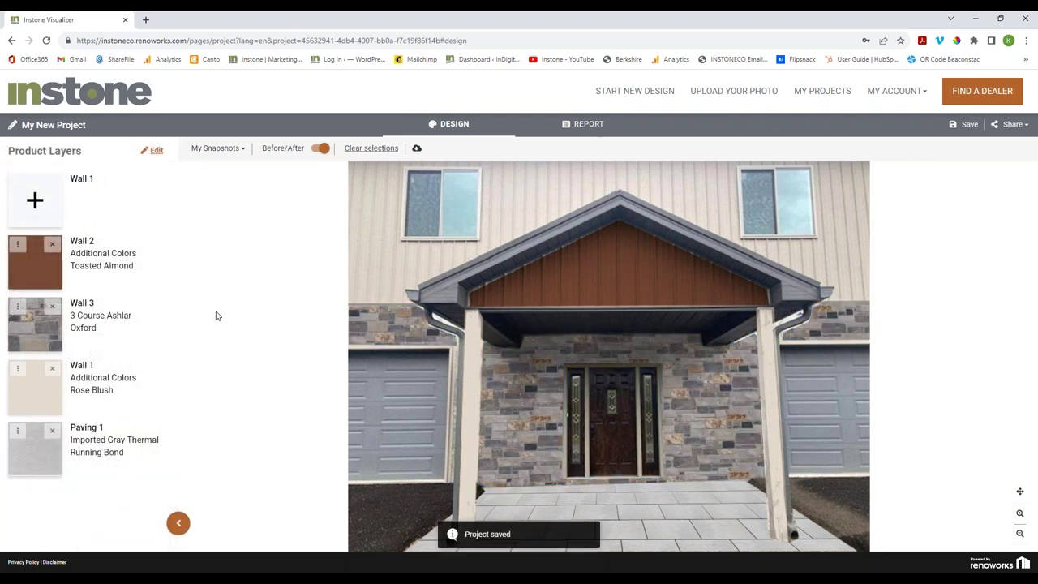
{"action": "left_click", "coordinate": [243, 153]}
{"action": "left_click", "coordinate": [241, 176]}
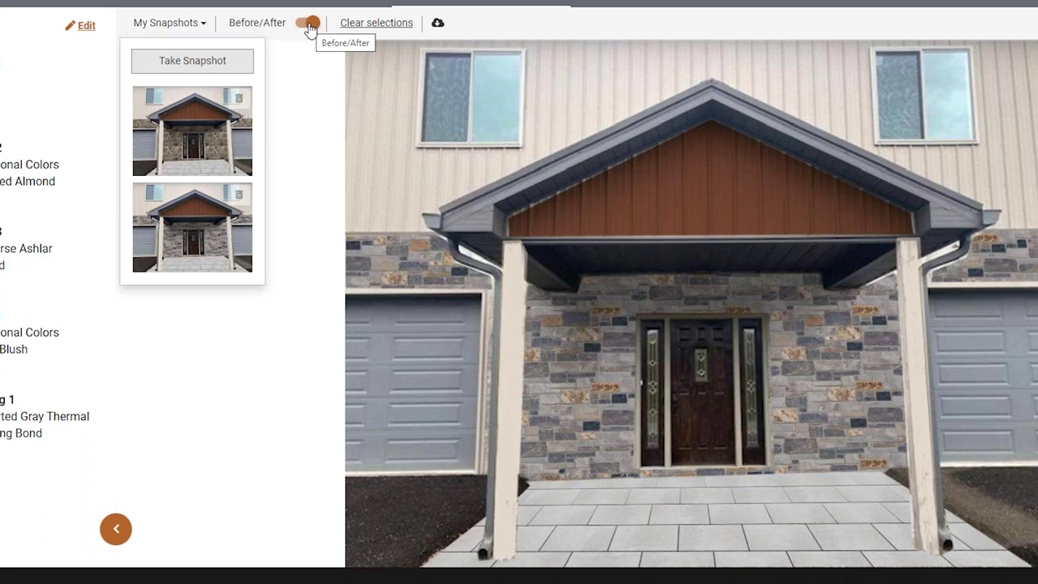
- Compare the original photo with the finished design, and look at the project's sharing options
{"action": "left_click", "coordinate": [308, 25]}
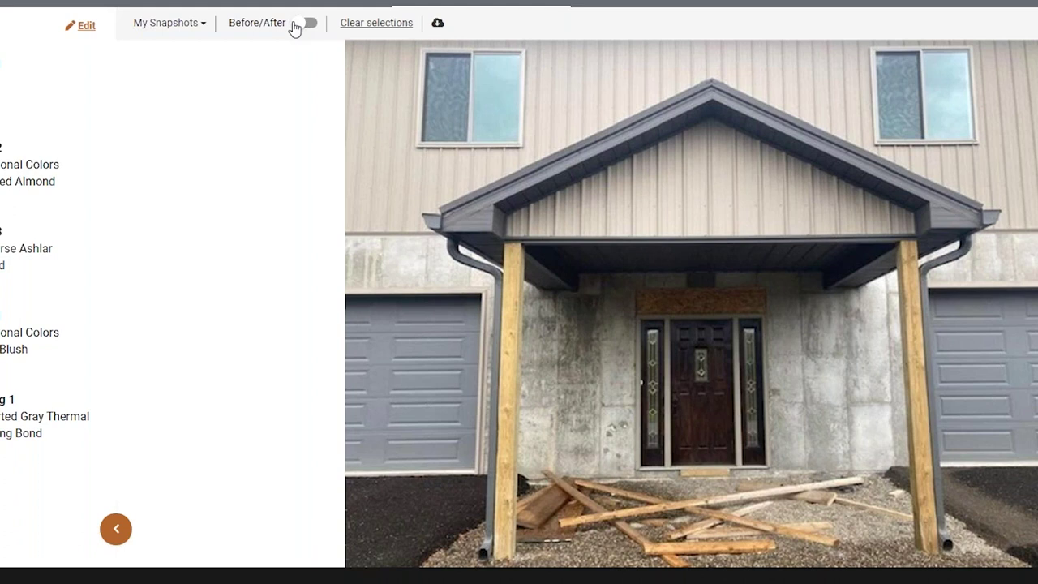
{"action": "left_click", "coordinate": [295, 28]}
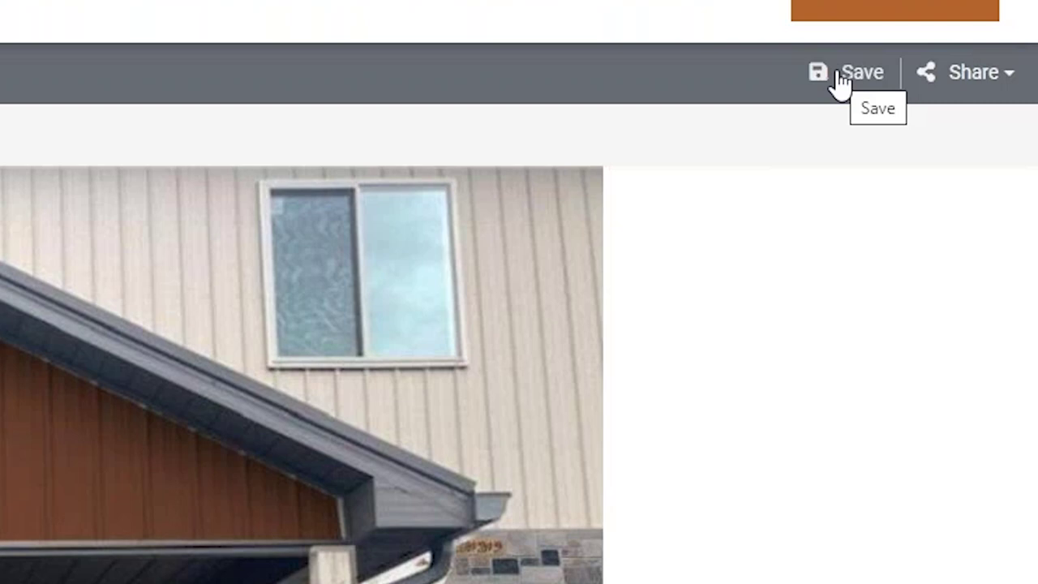
{"action": "left_click", "coordinate": [1010, 81]}
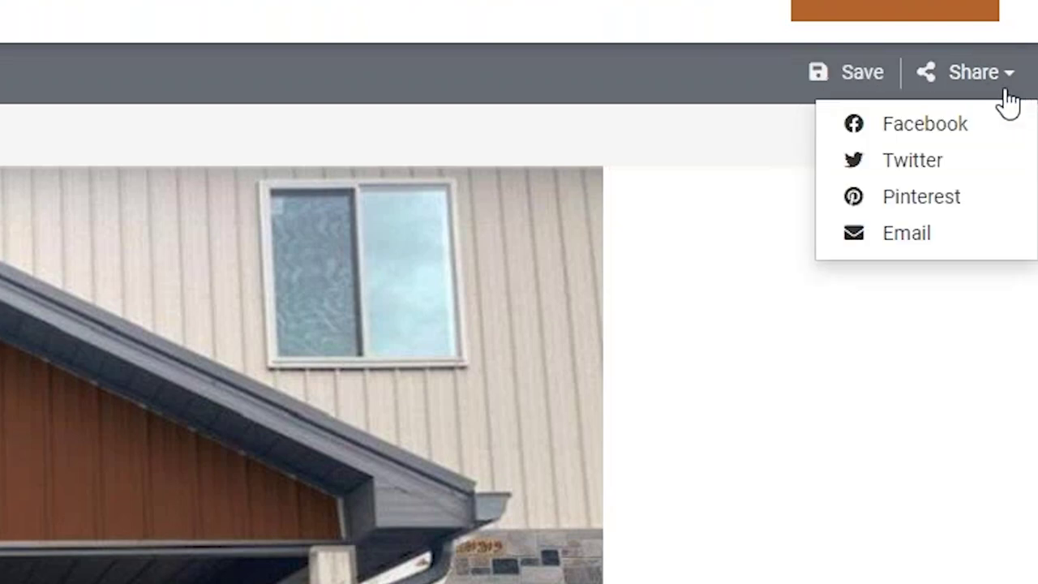
{"action": "left_click", "coordinate": [880, 373]}
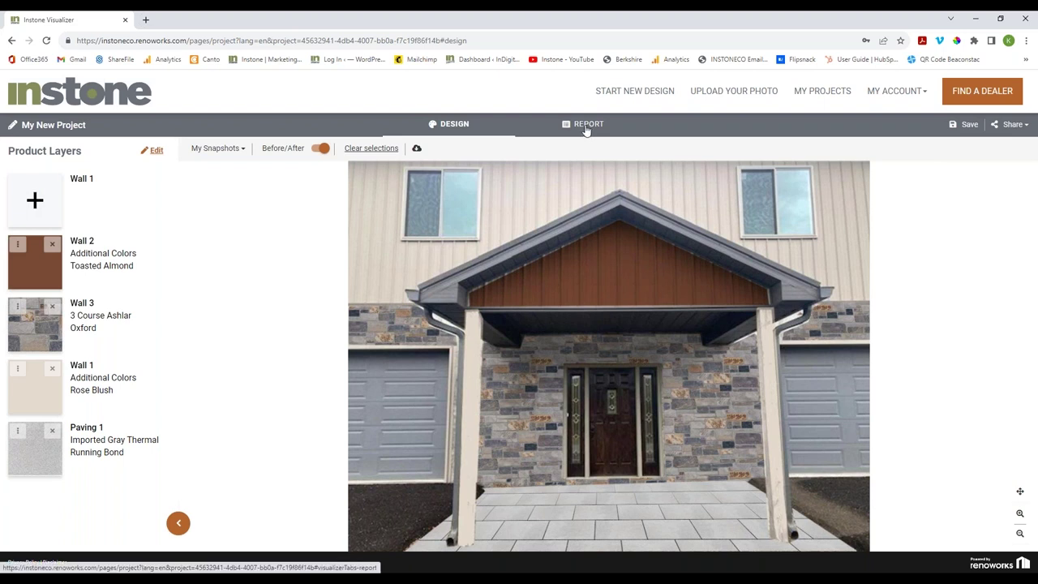
- Open the design report for both snapshots and review the images and products listed for each design
{"action": "left_click", "coordinate": [585, 126]}
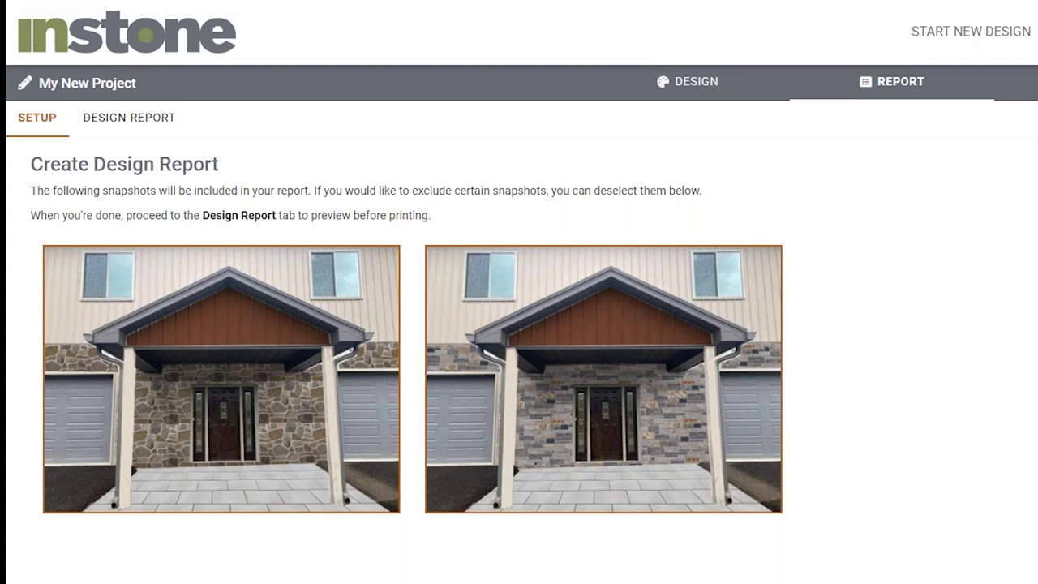
{"action": "left_click", "coordinate": [156, 123]}
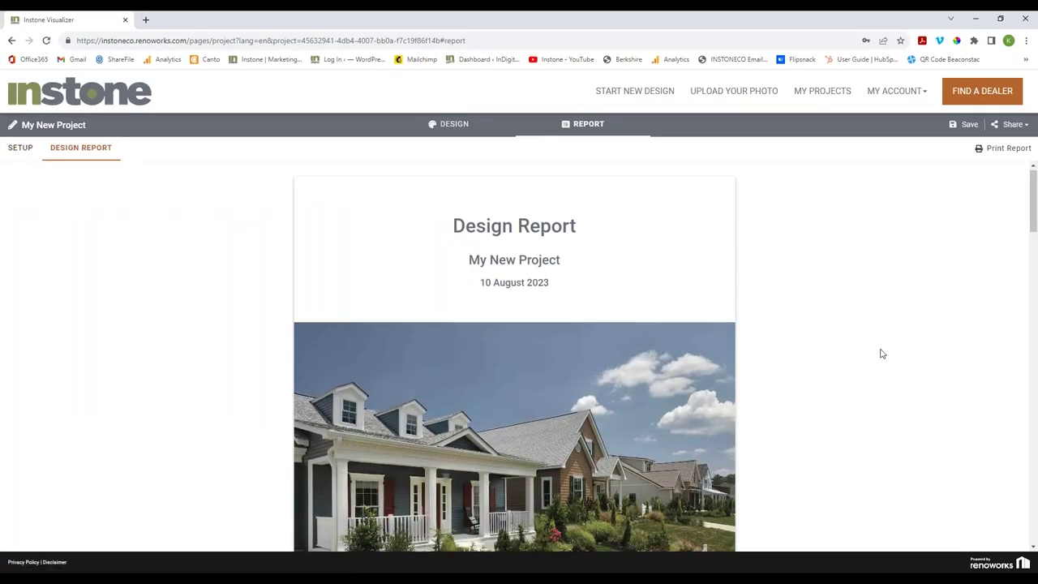
{"action": "scroll", "coordinate": [882, 354], "scroll_direction": "down", "scroll_amount": 10}
{"action": "scroll", "coordinate": [882, 354], "scroll_direction": "up", "scroll_amount": 3}
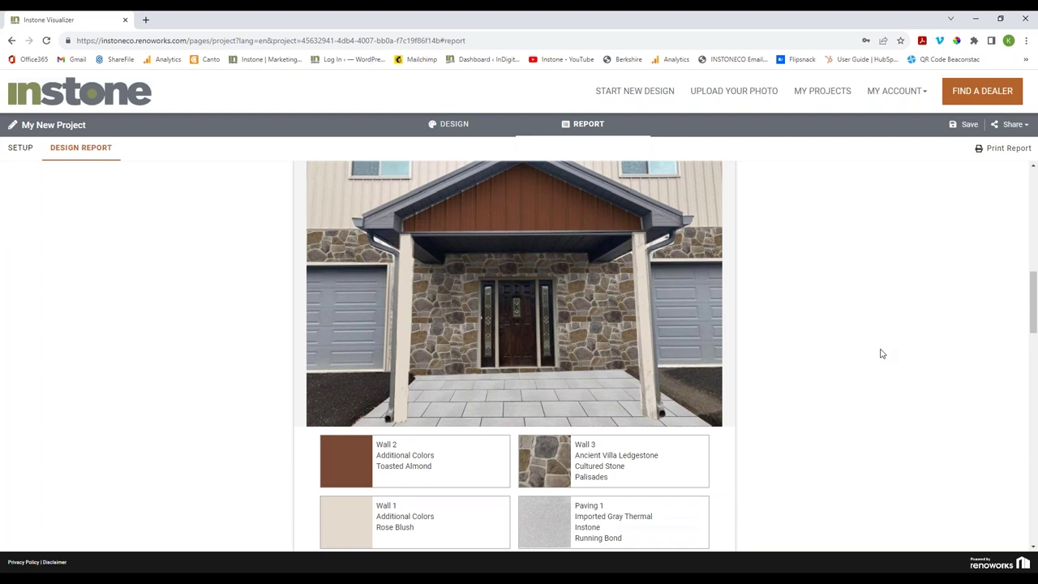
{"action": "scroll", "coordinate": [882, 354], "scroll_direction": "down", "scroll_amount": 1}
{"action": "scroll", "coordinate": [882, 353], "scroll_direction": "down", "scroll_amount": 1}
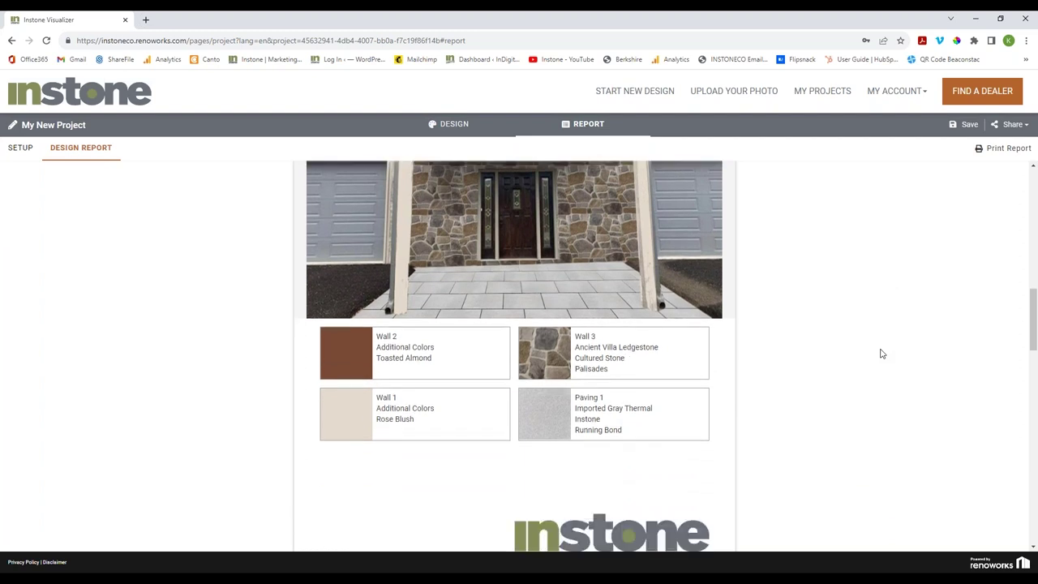
{"action": "scroll", "coordinate": [882, 353], "scroll_direction": "down", "scroll_amount": 6}
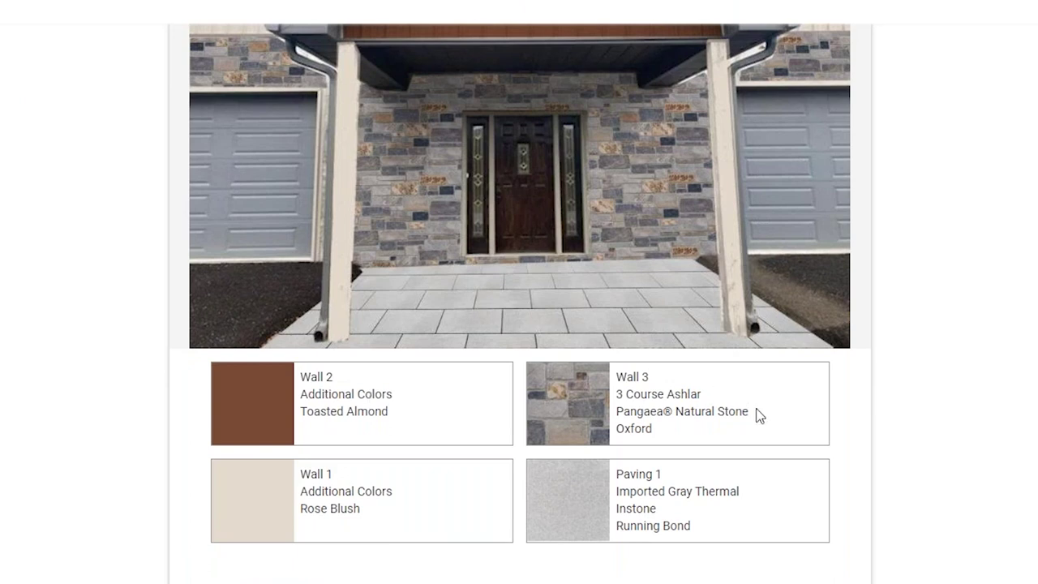
{"action": "scroll", "coordinate": [772, 458], "scroll_direction": "up", "scroll_amount": 1}
{"action": "scroll", "coordinate": [773, 458], "scroll_direction": "up", "scroll_amount": 1}
{"action": "scroll", "coordinate": [771, 457], "scroll_direction": "down", "scroll_amount": 3}
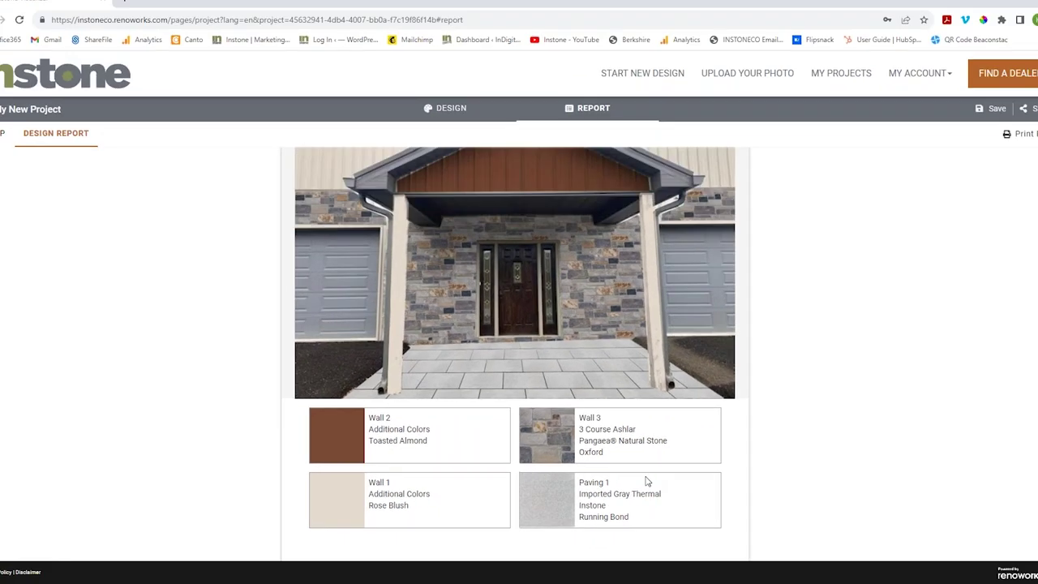
{"action": "scroll", "coordinate": [648, 481], "scroll_direction": "up", "scroll_amount": 1}
- Exclude the first snapshot, with the Ancient Villa Ledgestone wall, from the design report and review the resulting report pages
{"action": "left_click", "coordinate": [22, 147]}
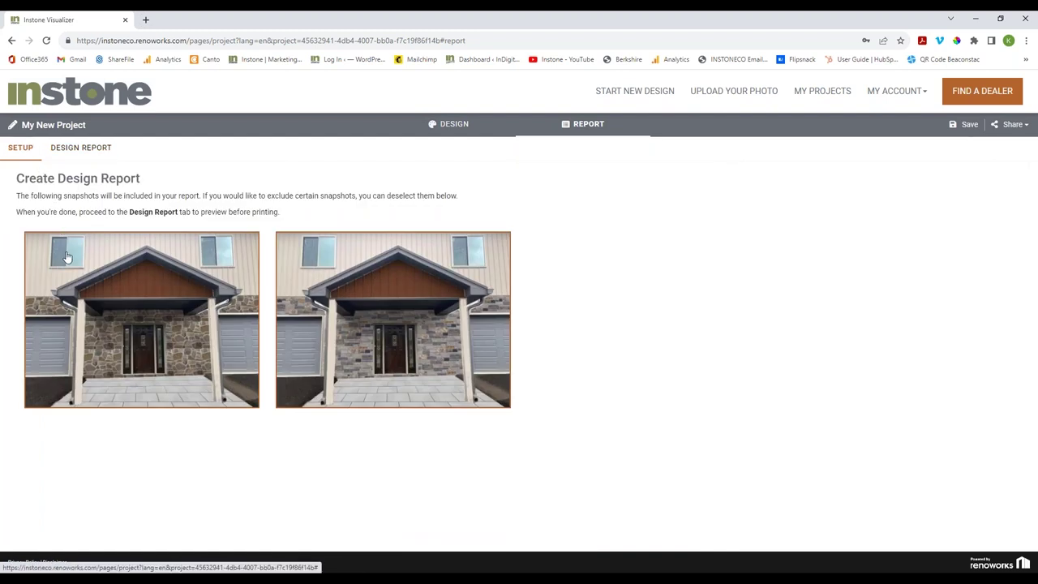
{"action": "left_click", "coordinate": [171, 346]}
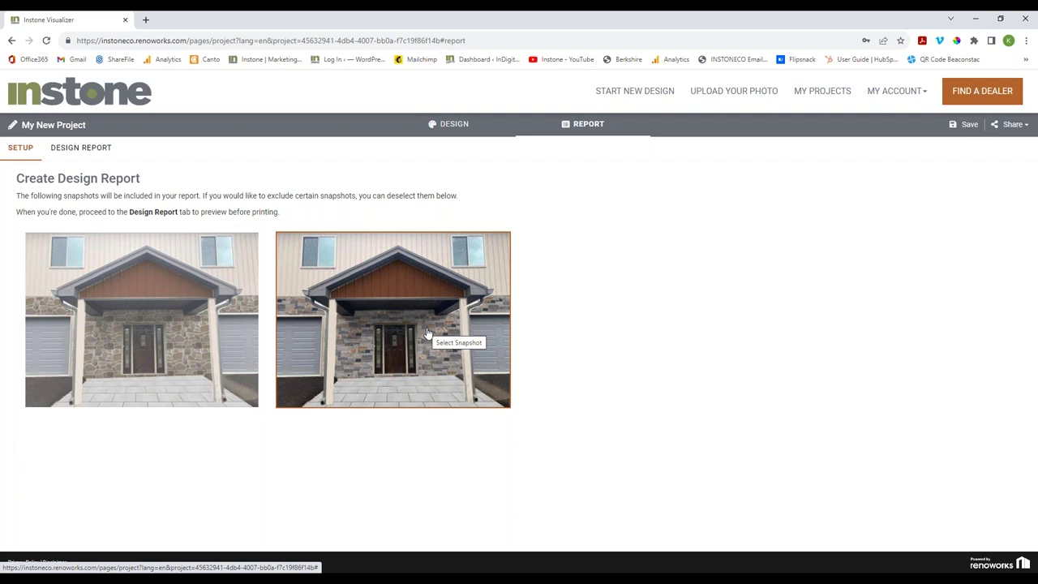
{"action": "left_click", "coordinate": [94, 149]}
{"action": "scroll", "coordinate": [790, 321], "scroll_direction": "down", "scroll_amount": 5}
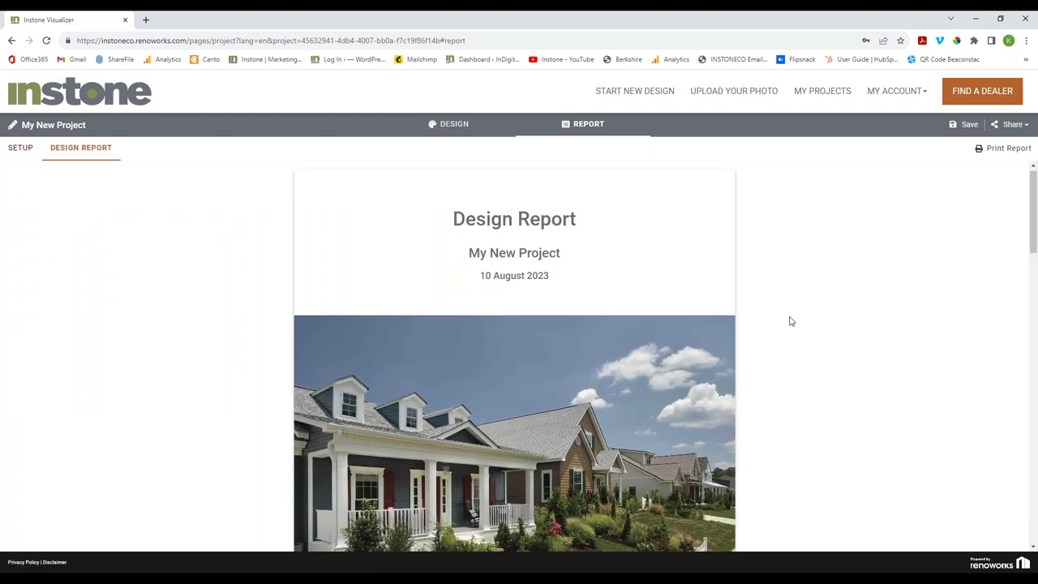
{"action": "scroll", "coordinate": [790, 321], "scroll_direction": "down", "scroll_amount": 5}
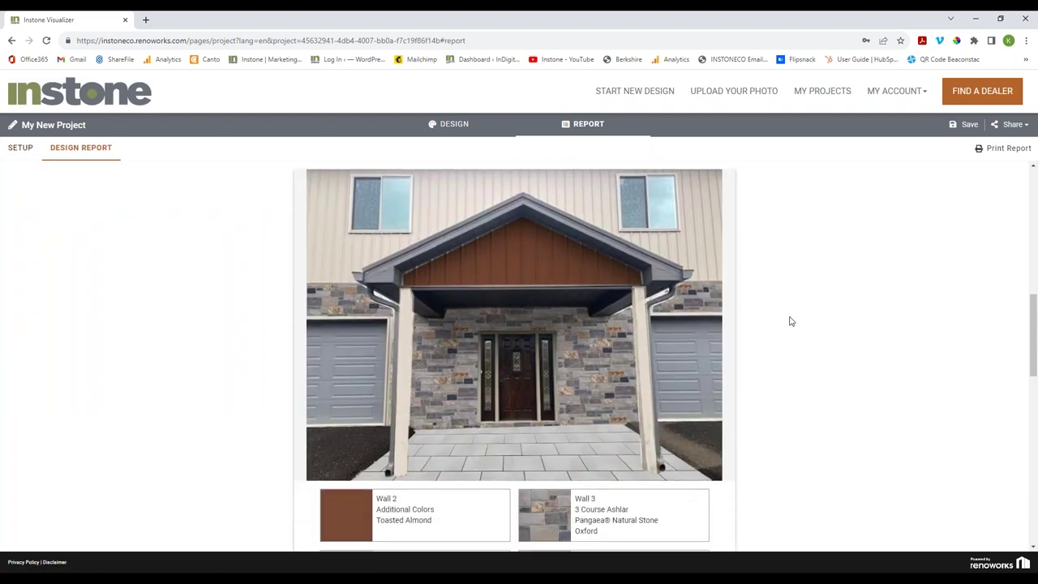
{"action": "scroll", "coordinate": [790, 321], "scroll_direction": "down", "scroll_amount": 8}
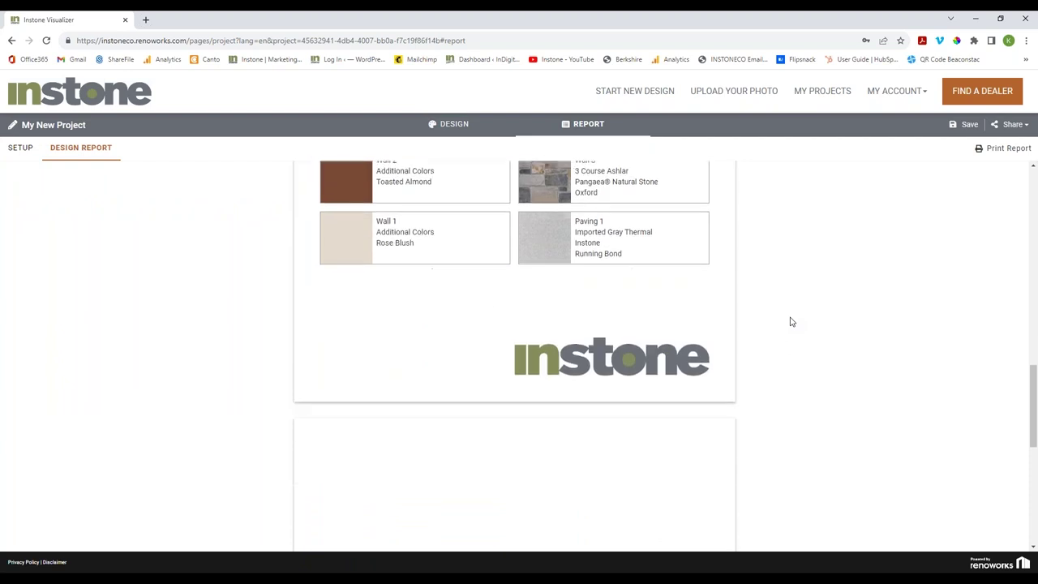
{"action": "scroll", "coordinate": [790, 321], "scroll_direction": "up", "scroll_amount": 10}
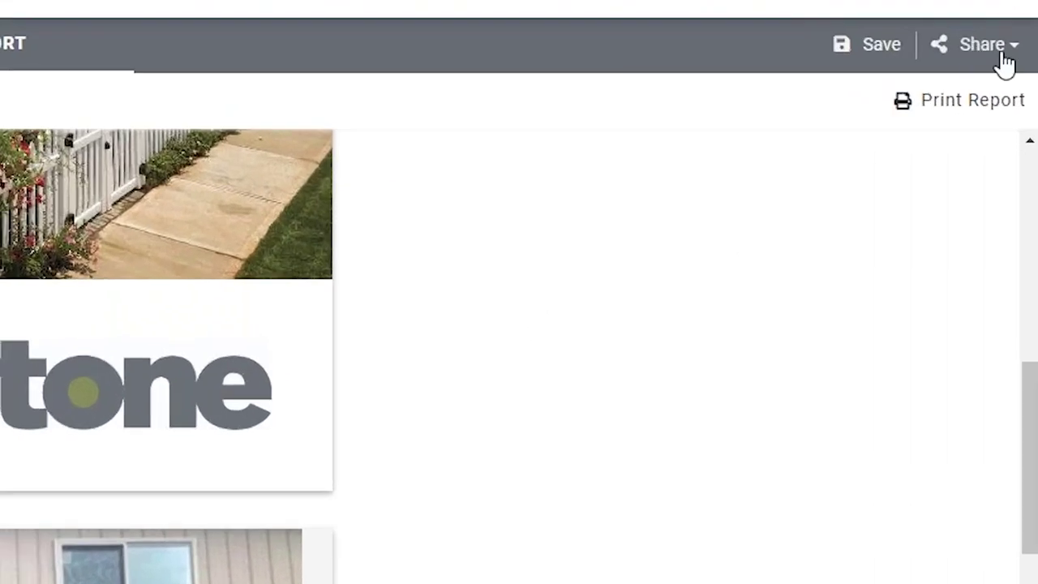
- Look at the options for sharing the project, check the email recipient form, and close it without sending
{"action": "left_click", "coordinate": [1024, 126]}
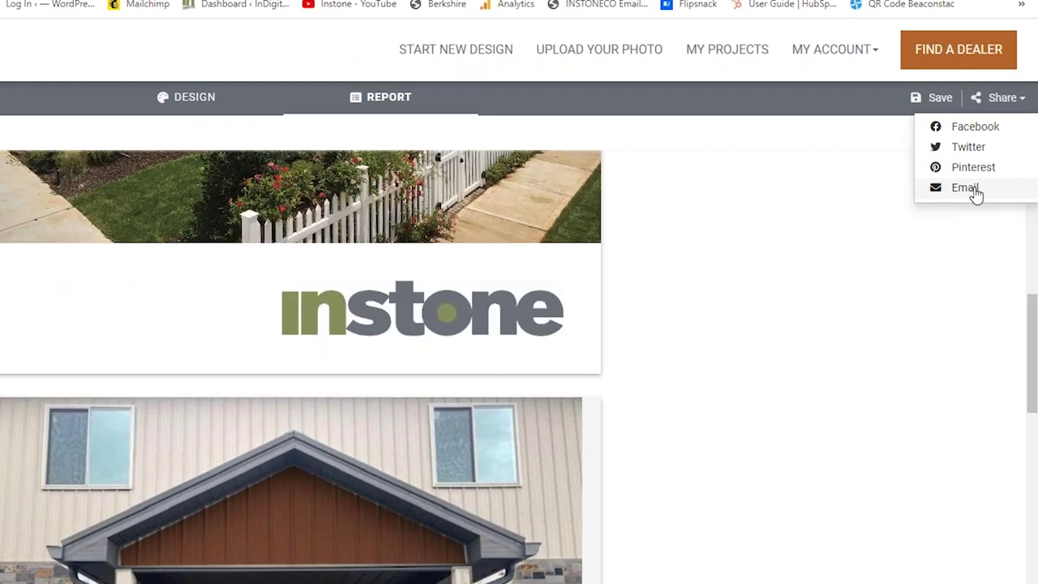
{"action": "left_click", "coordinate": [924, 192]}
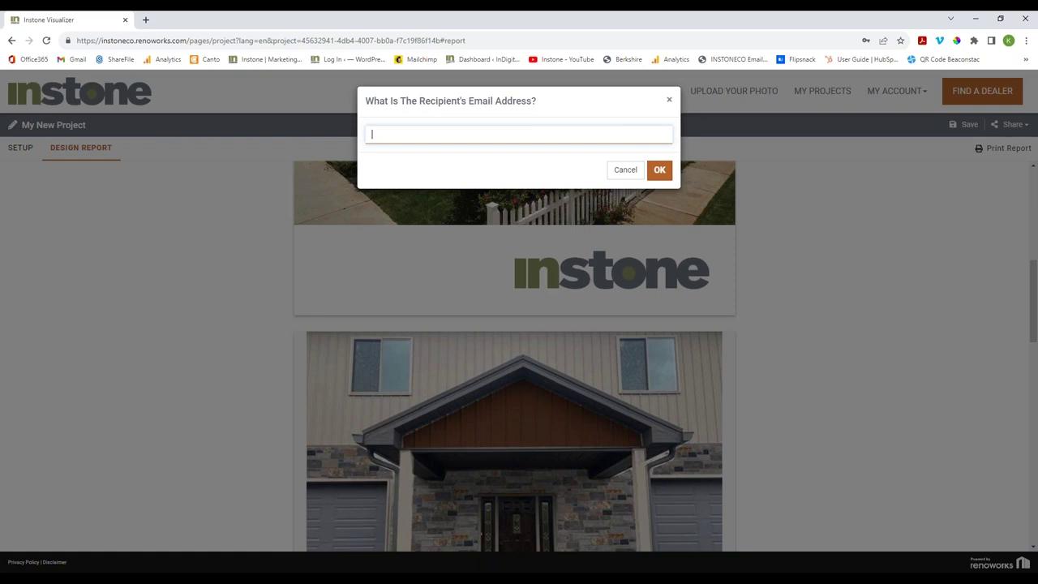
{"action": "key", "text": "Escape"}
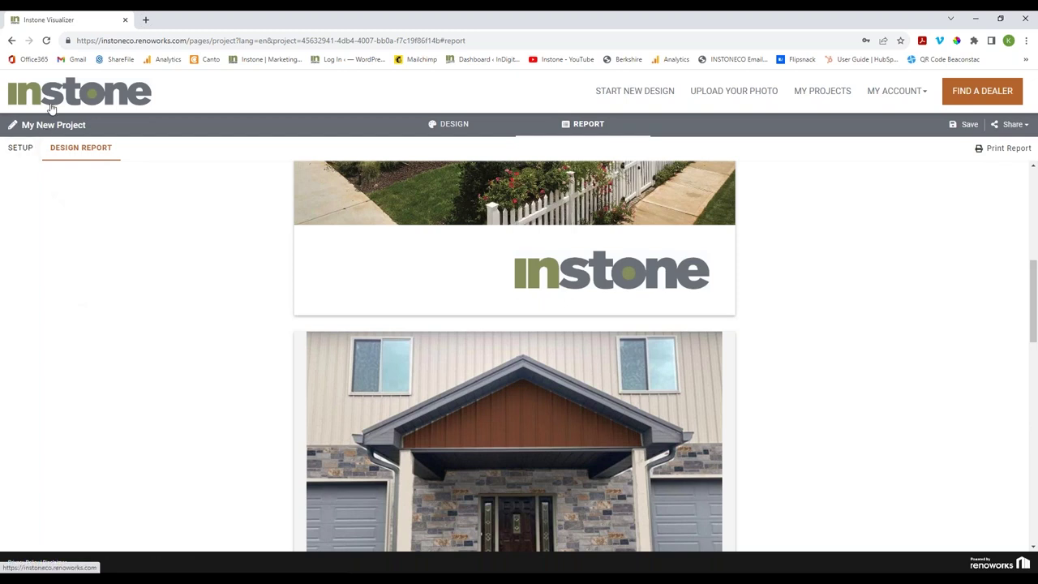
- Exclude the remaining 3 Course Ashlar Oxford snapshot from the design report as well and return to the design
{"action": "left_click", "coordinate": [27, 150]}
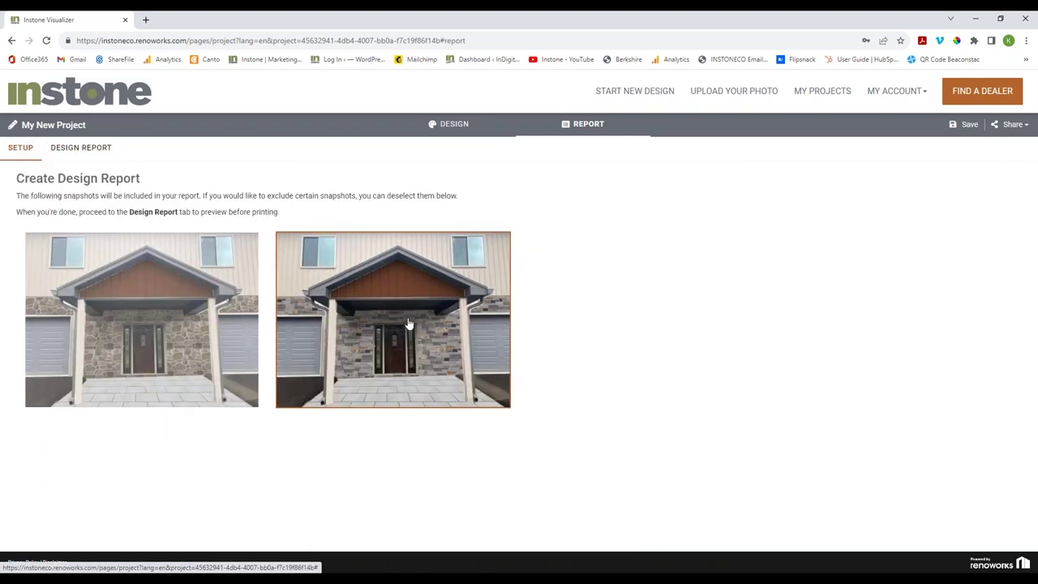
{"action": "left_click", "coordinate": [433, 327]}
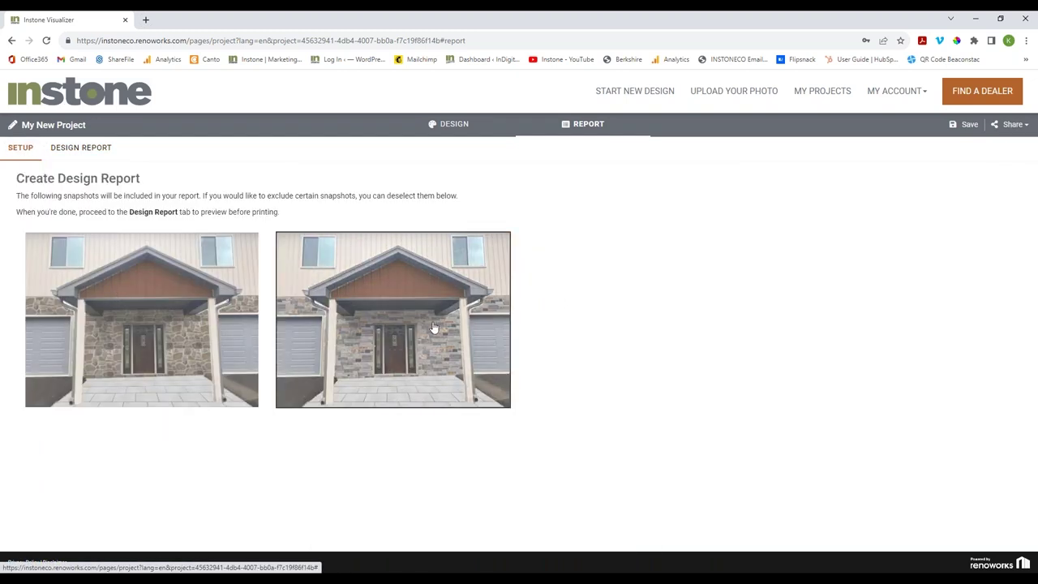
{"action": "left_click", "coordinate": [454, 124]}
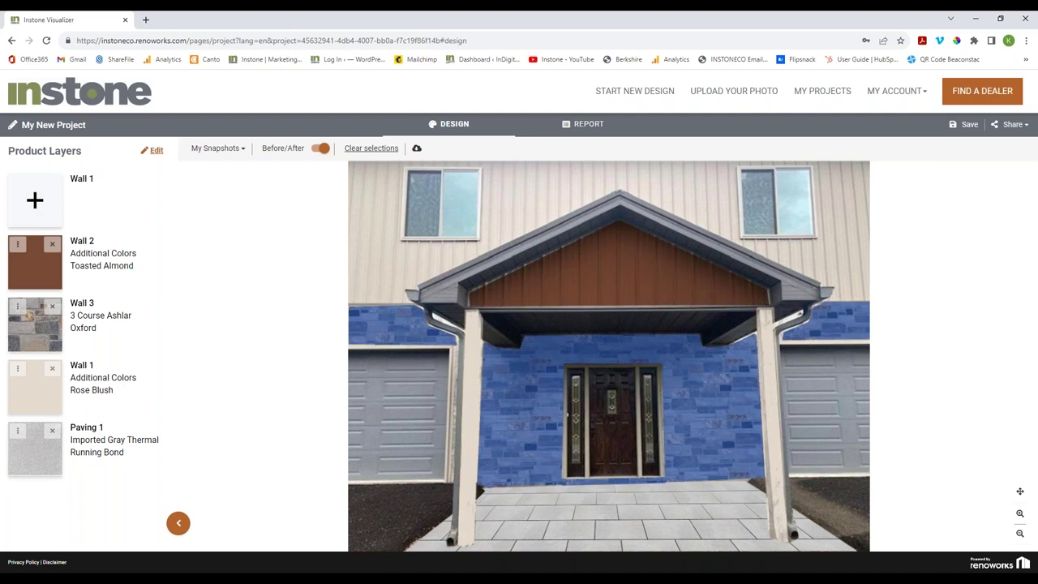
- Change the paving in front of the door to Blue Sky Thermal granite in Repeating Pattern with Black grout
{"action": "left_click", "coordinate": [616, 520]}
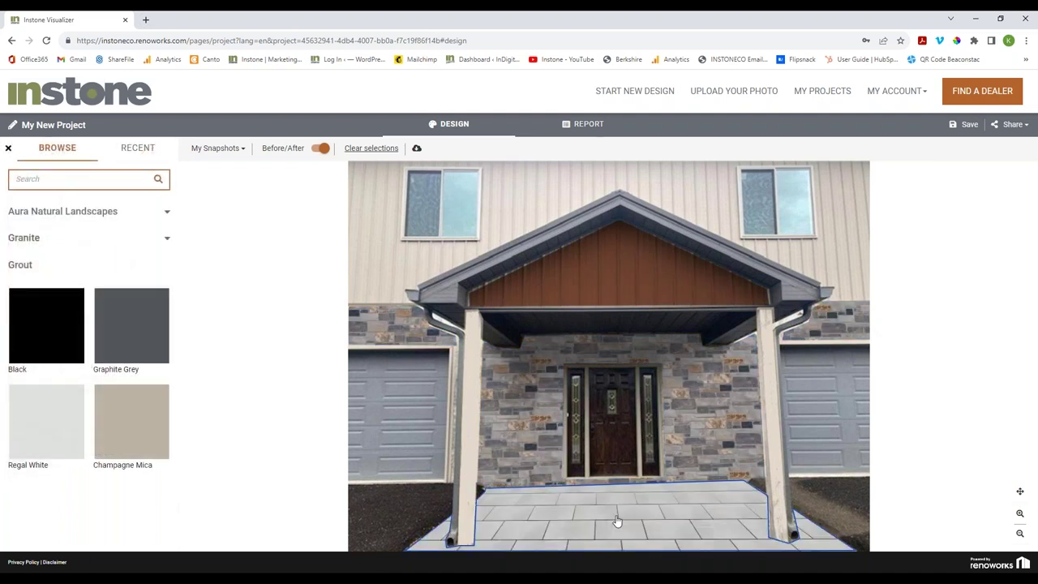
{"action": "left_click", "coordinate": [155, 240]}
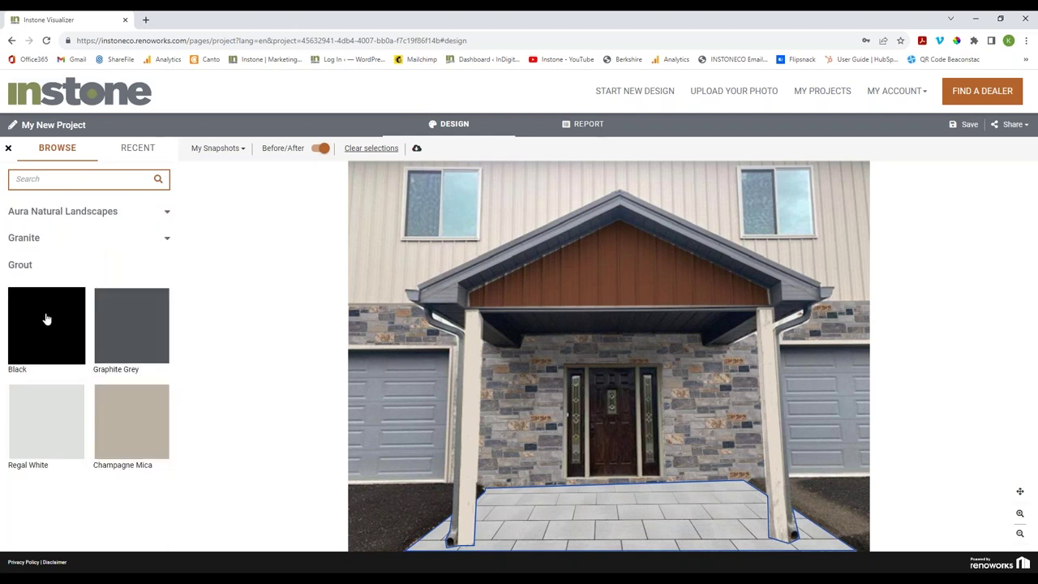
{"action": "left_click", "coordinate": [162, 241]}
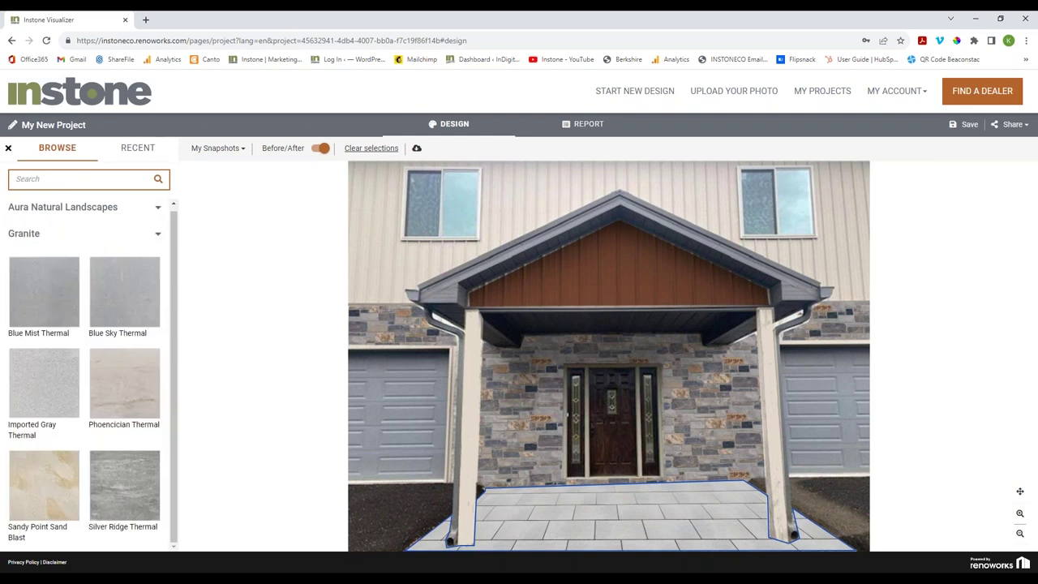
{"action": "left_click", "coordinate": [140, 305]}
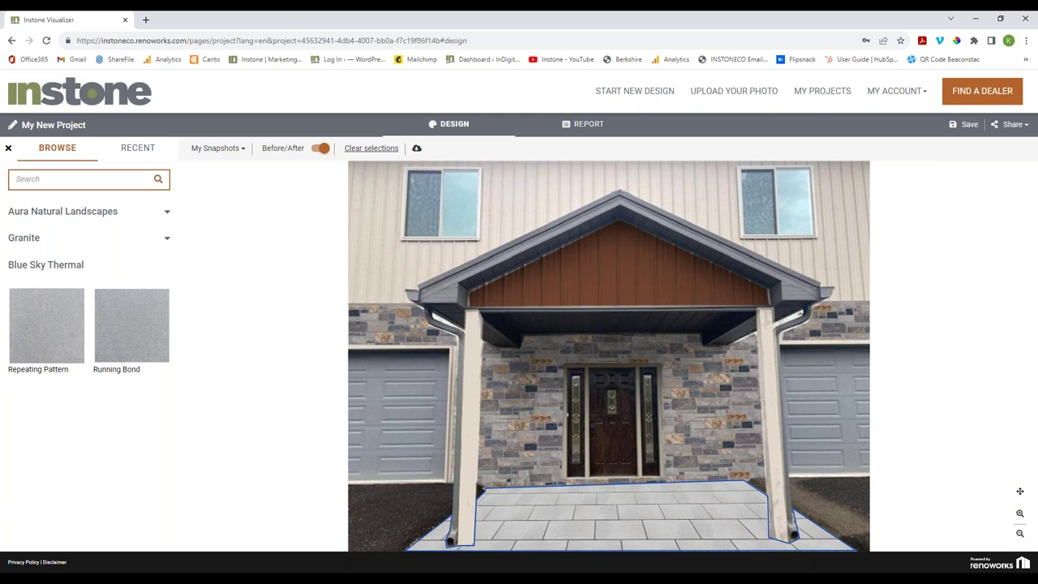
{"action": "left_click", "coordinate": [47, 337]}
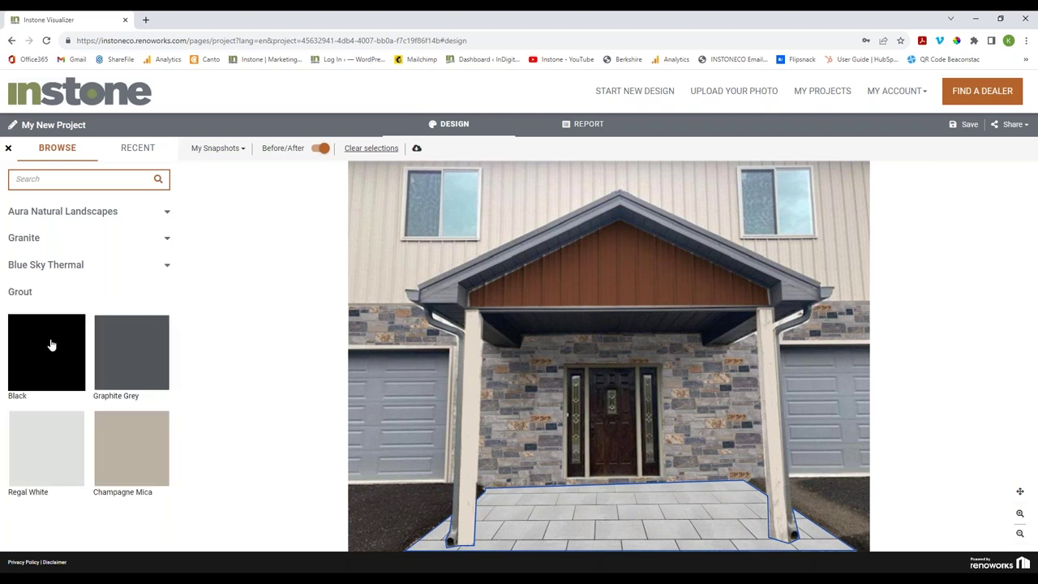
{"action": "left_click", "coordinate": [50, 340]}
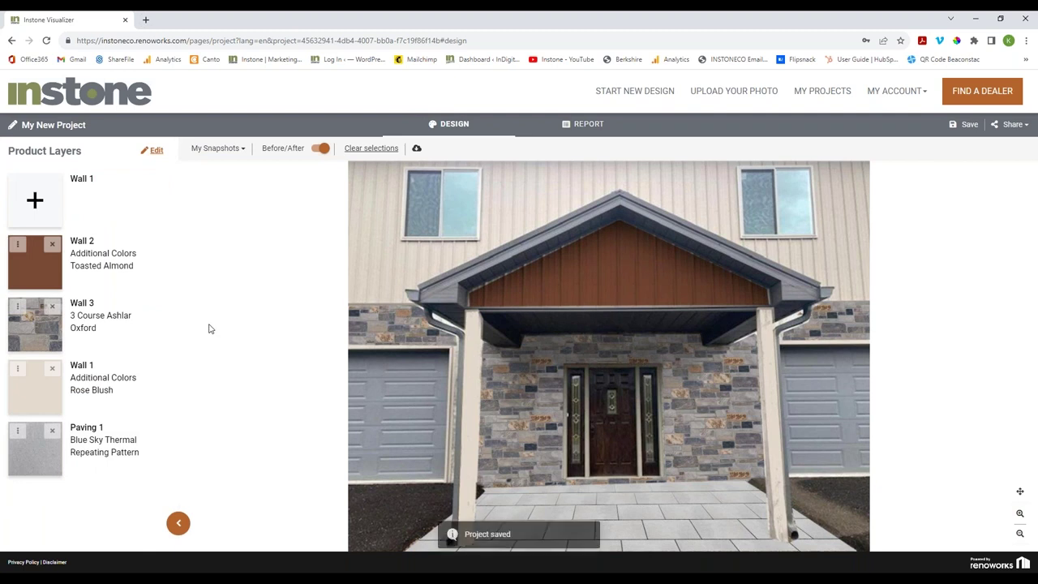